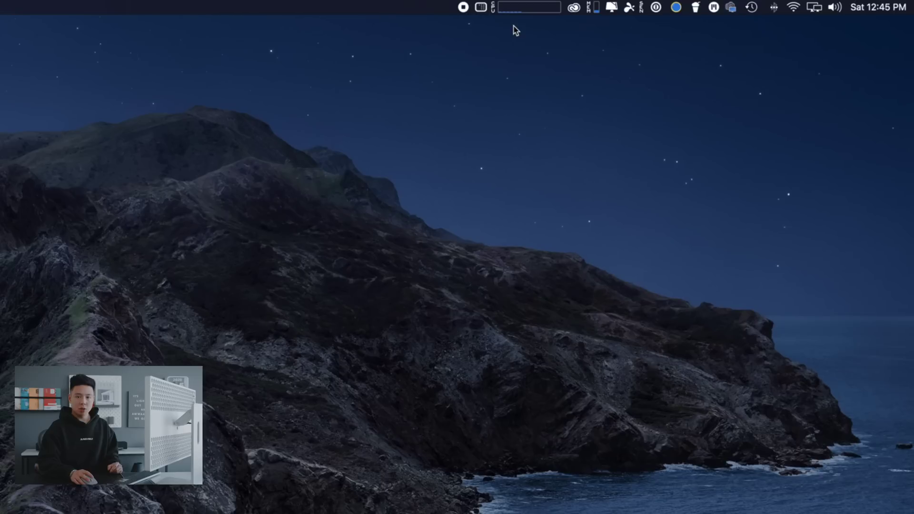
- Use HiddenMe to hide all desktop folders and stacks, leaving only the mountain wallpaper
left_click(502, 24)
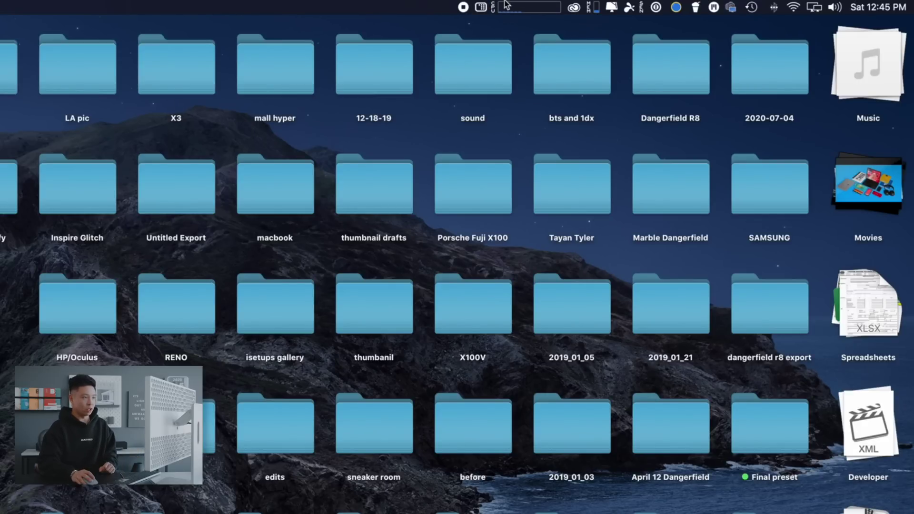
left_click(492, 8)
left_click(486, 7)
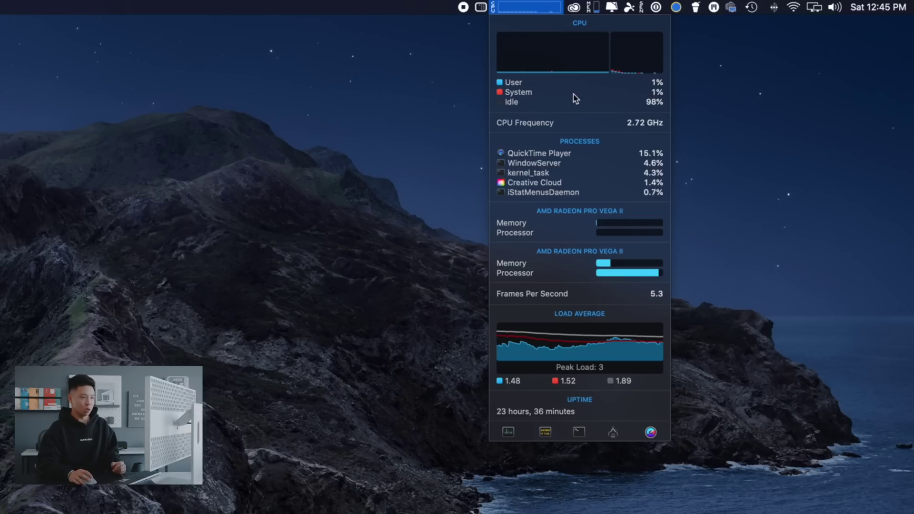
- Check CPU, GPU and memory usage in the iStat Menus dropdowns
mouse_move(577, 86)
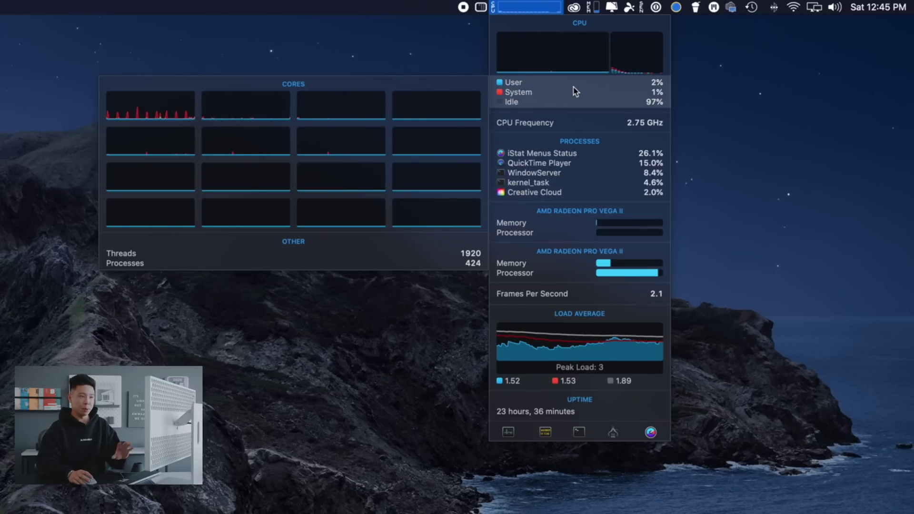
mouse_move(571, 222)
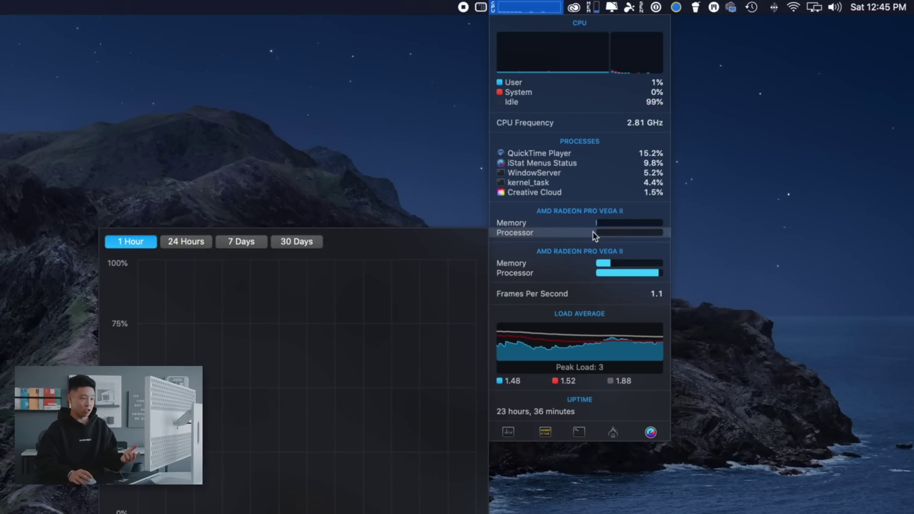
mouse_move(599, 229)
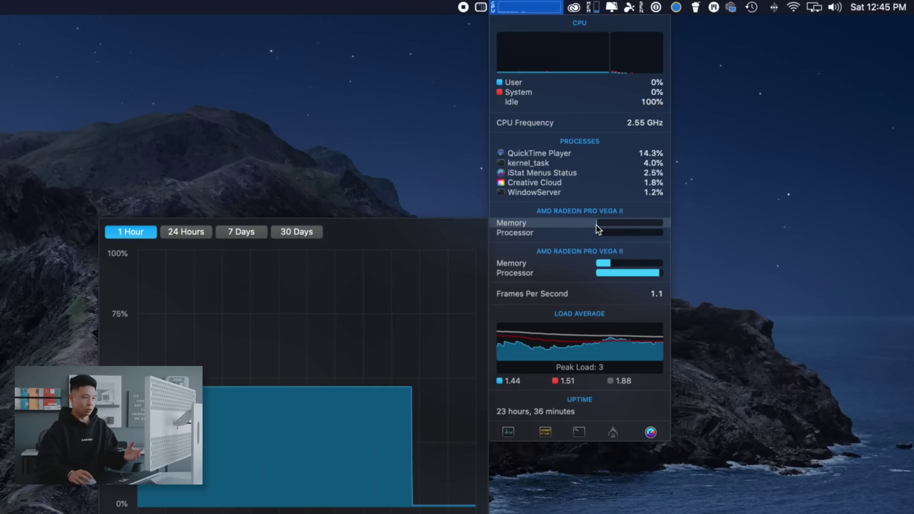
left_click(599, 6)
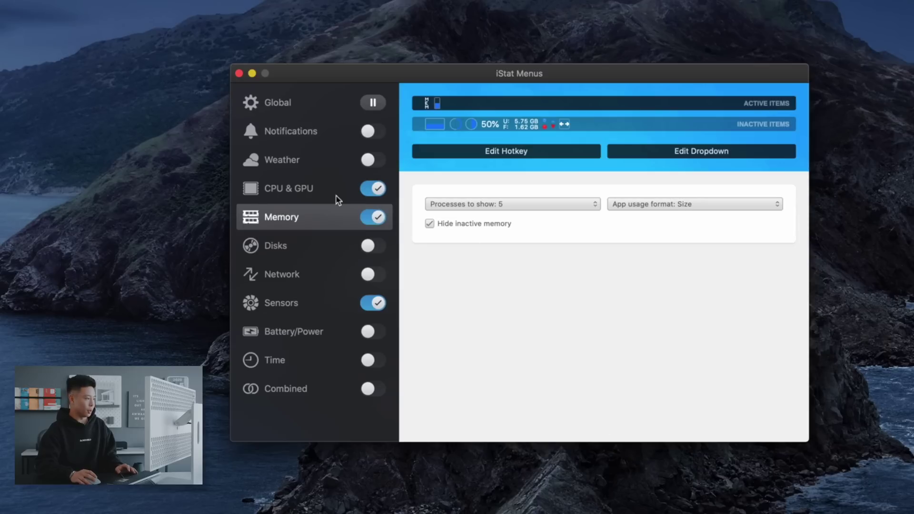
- Browse the iStat Menus CPU & GPU and Notifications settings, ending on Weather
left_click(318, 189)
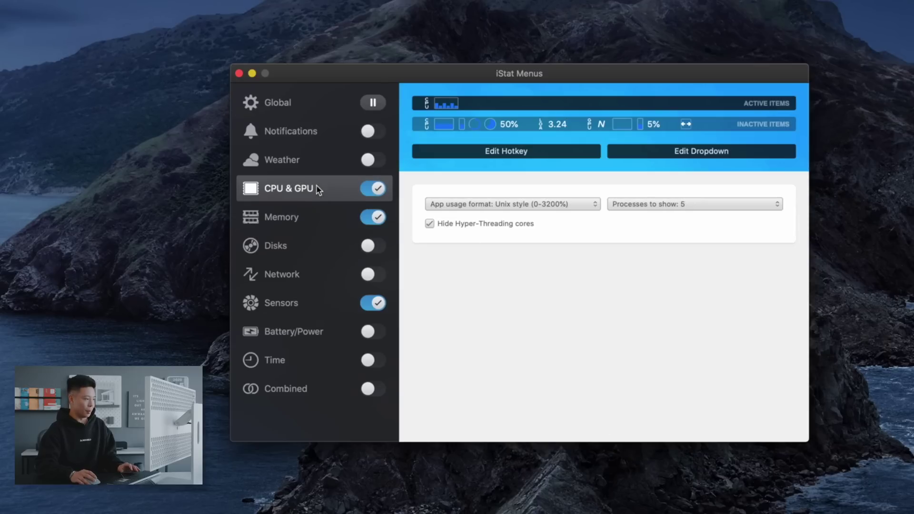
left_click(292, 142)
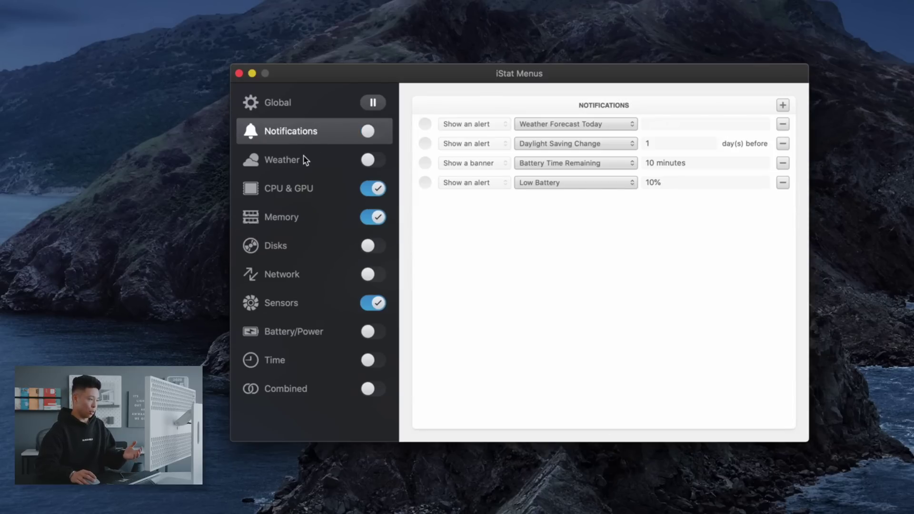
left_click(298, 162)
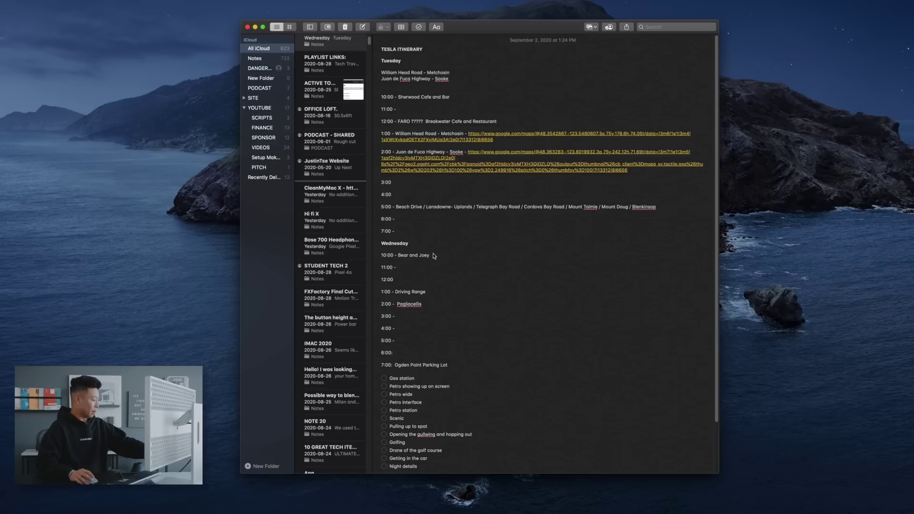
- Scroll through the Tesla itinerary note, then open the Bose 700 Headphones note
scroll(433, 254, "down", 3)
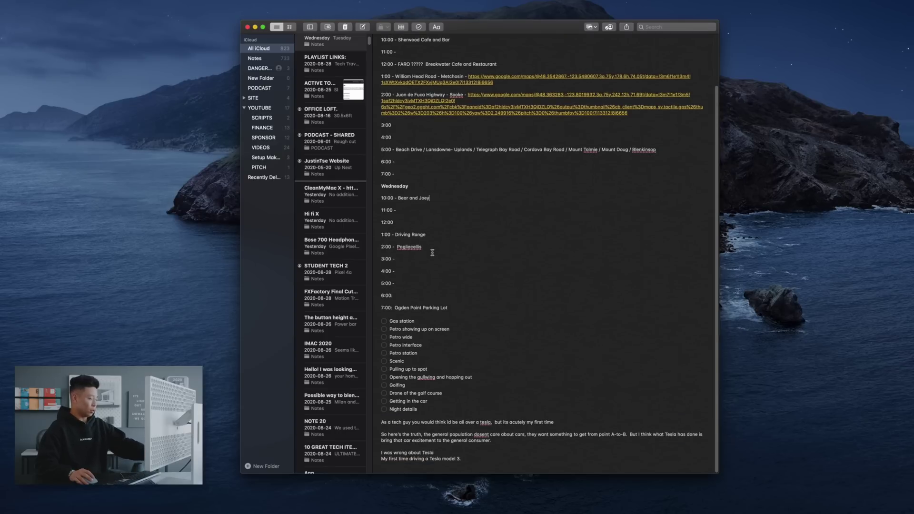
scroll(433, 252, "up", 5)
scroll(342, 304, "up", 3)
left_click(342, 310)
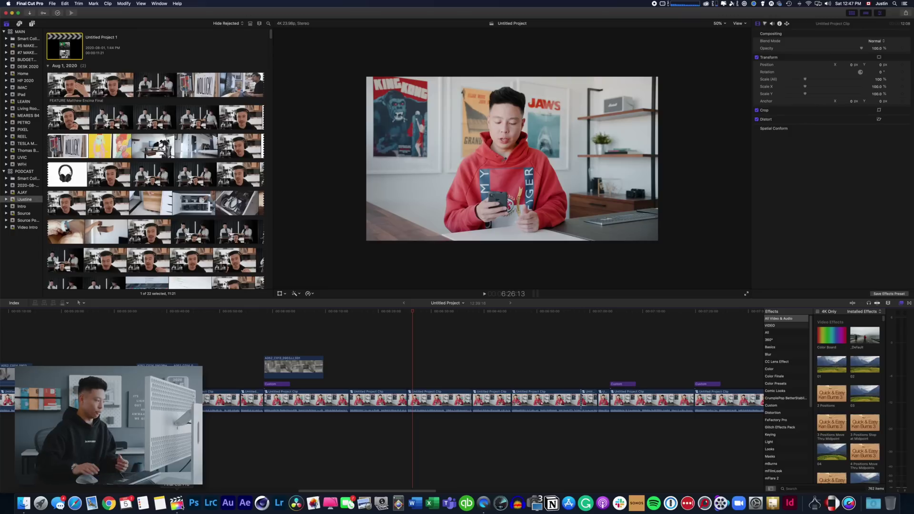
- Open the Untitled Project Clip 3 compound clip from the timeline and select the clip inside
left_click(26, 68)
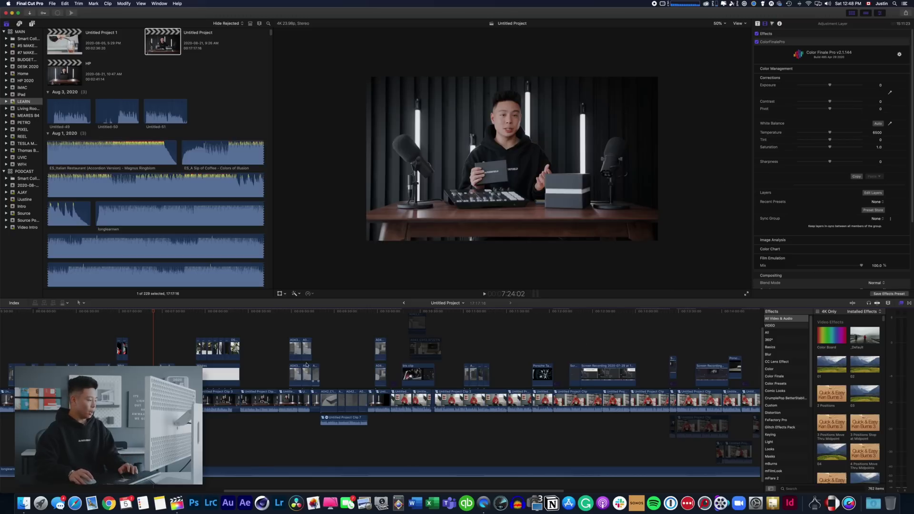
left_click(264, 403)
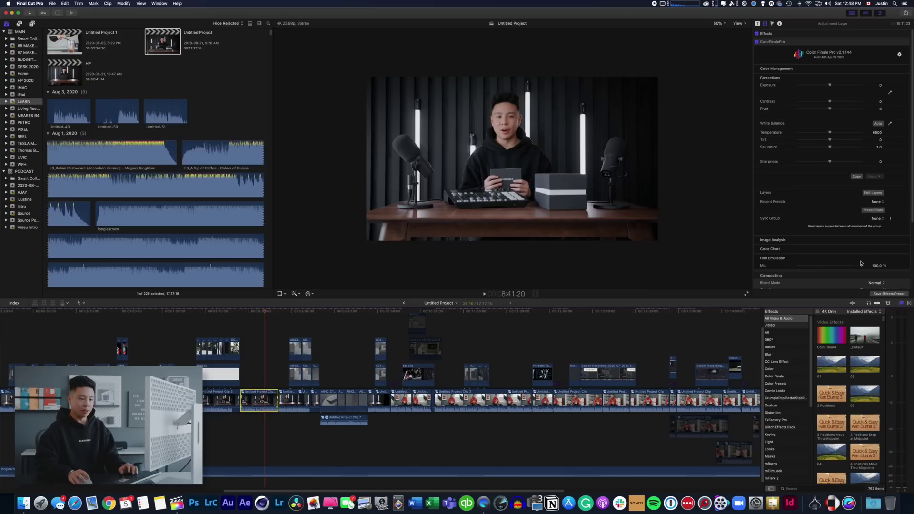
double_click(259, 400)
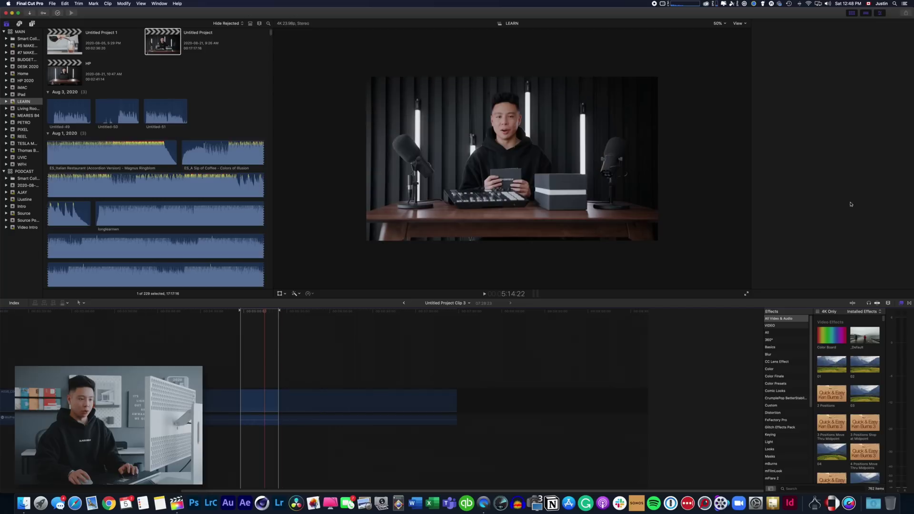
left_click(381, 400)
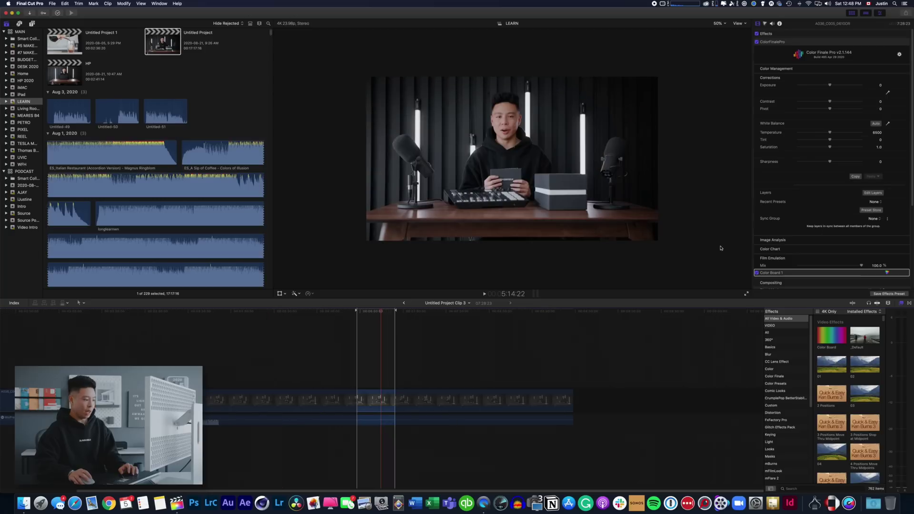
- Toggle the Six Vectors and LUT Utility Color Finale layers, then return to Untitled Project
left_click(878, 194)
left_click(235, 251)
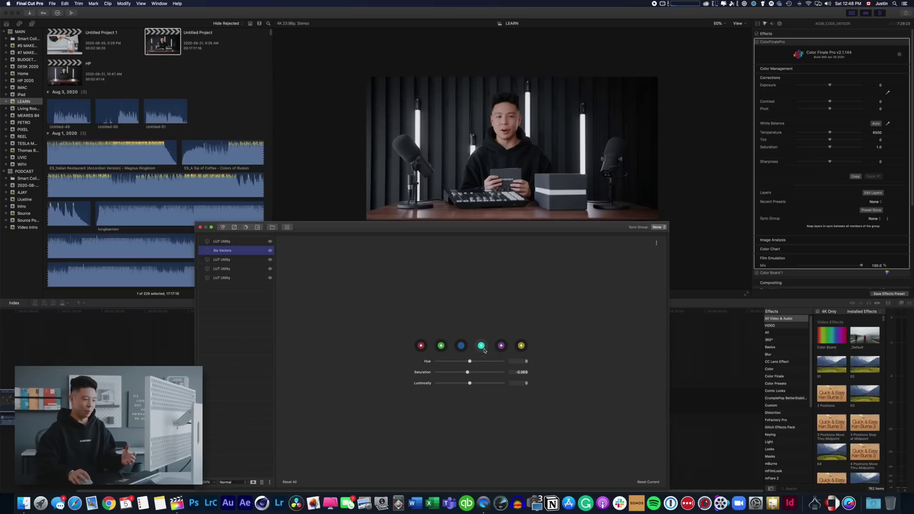
left_click(270, 251)
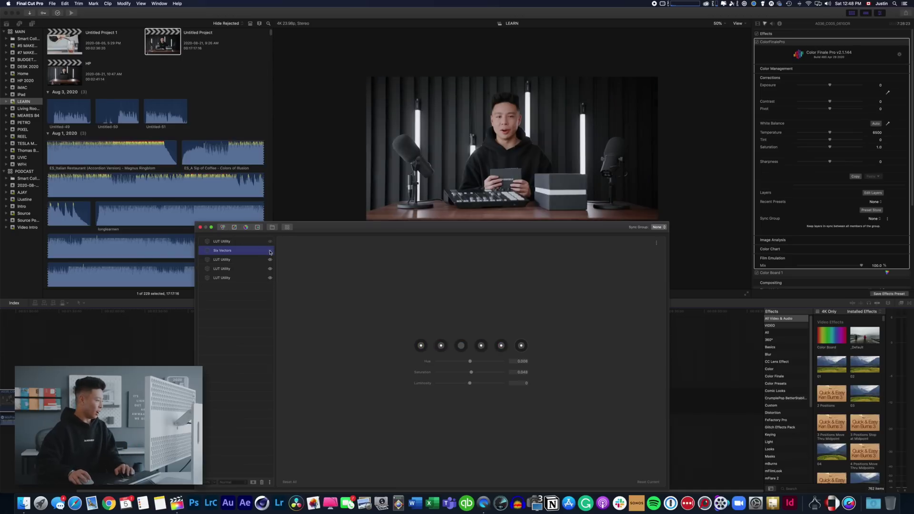
left_click(270, 277)
left_click(270, 278)
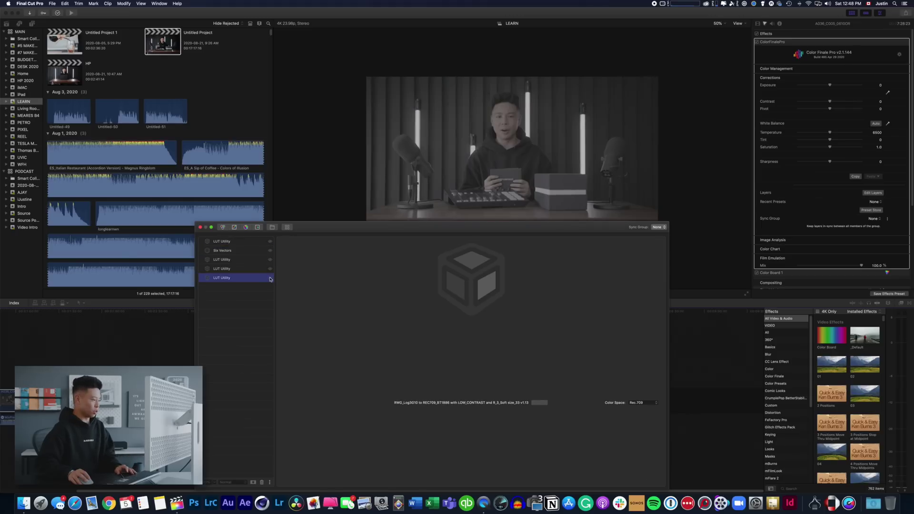
left_click(271, 277)
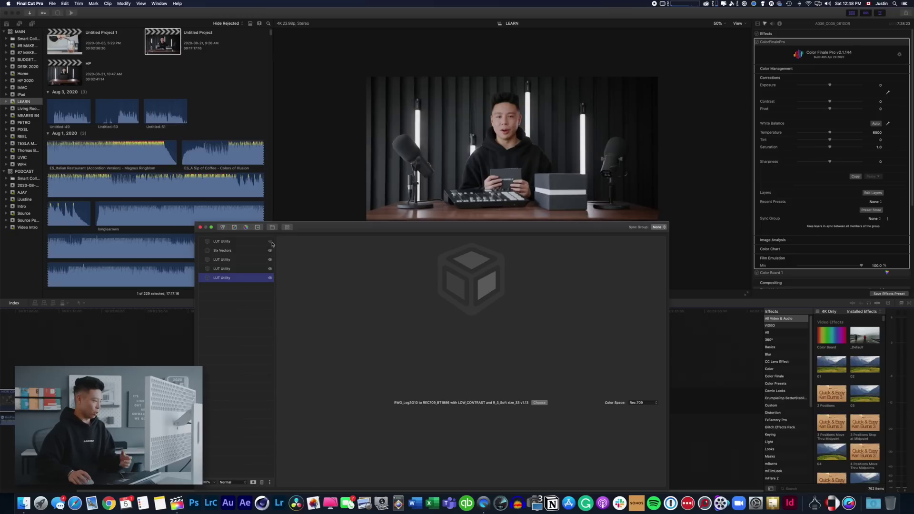
left_click(375, 303)
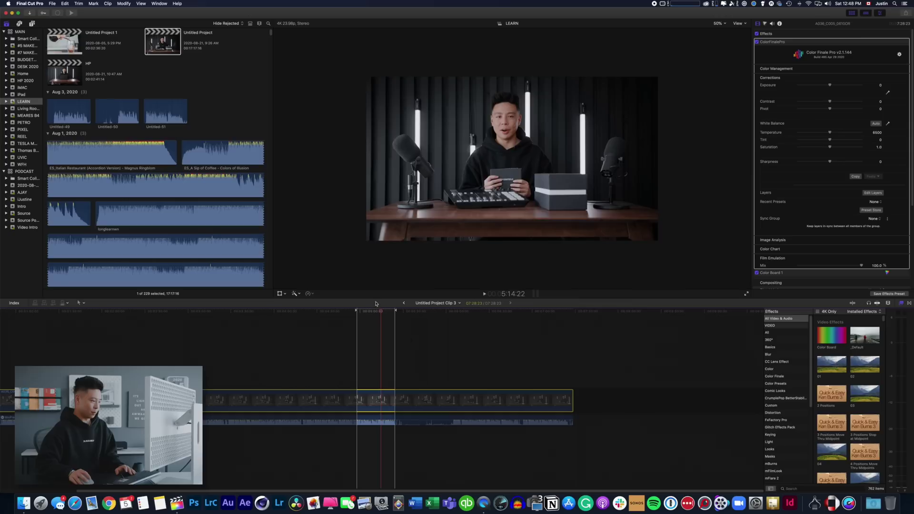
left_click(404, 303)
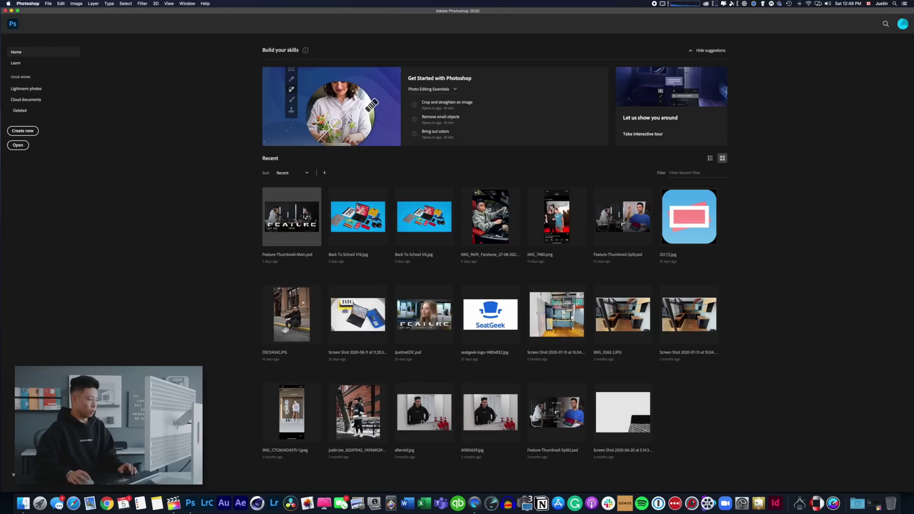
- Open Feature-Thumbnail-Main.psd, update its text layers, and replace TOPIC with 'Ramble'
left_click(315, 213)
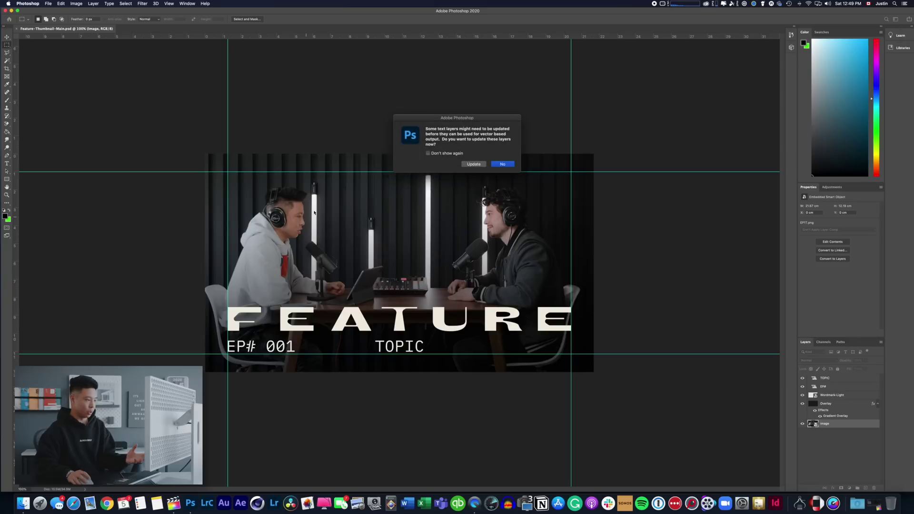
left_click(474, 164)
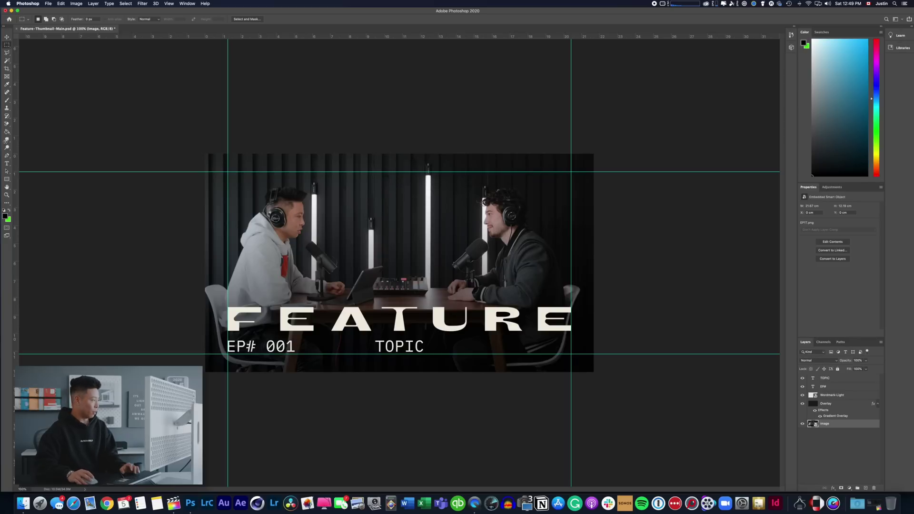
left_click(7, 164)
double_click(398, 347)
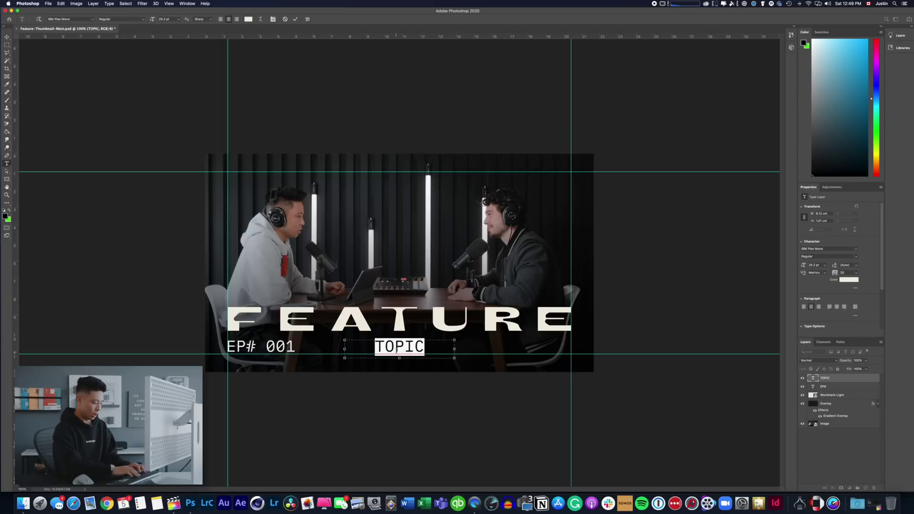
type("Ramble")
key("BackSpace")
key("BackSpace")
key("BackSpace")
key("BackSpace")
key("BackSpace")
key("BackSpace")
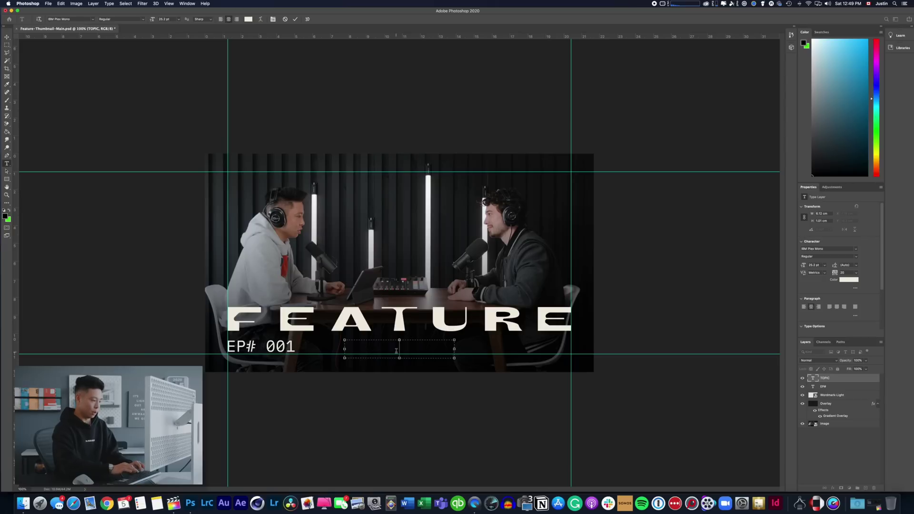
type("Ramble")
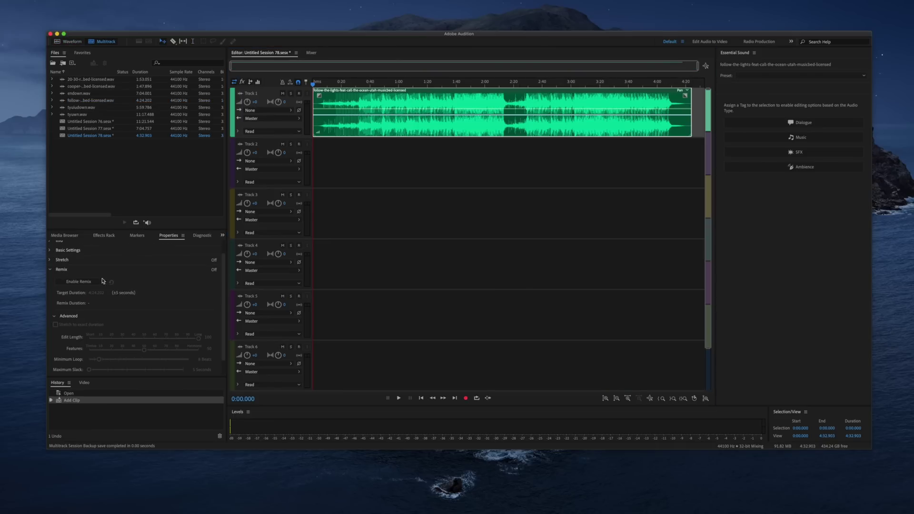
- Remix the music clip to a 19:33 target duration and export the multitrack mixdown
left_click(95, 284)
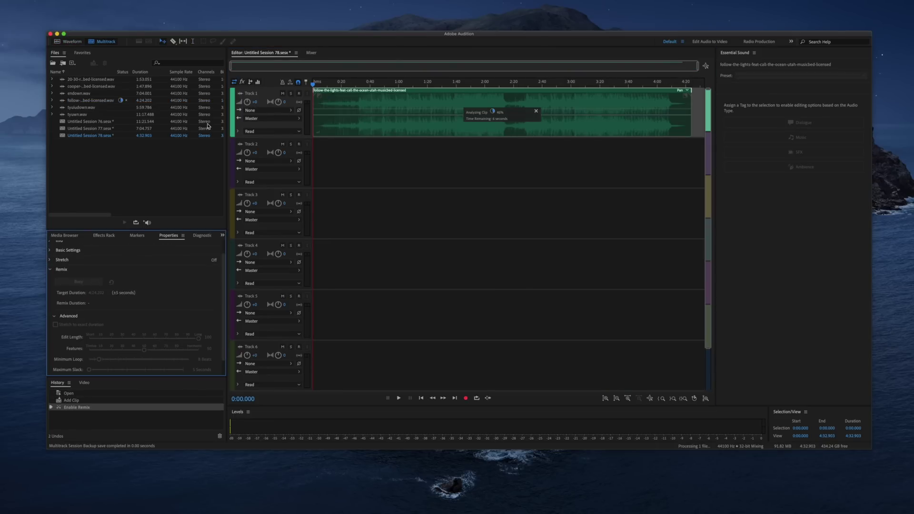
type("19:33")
key("Return")
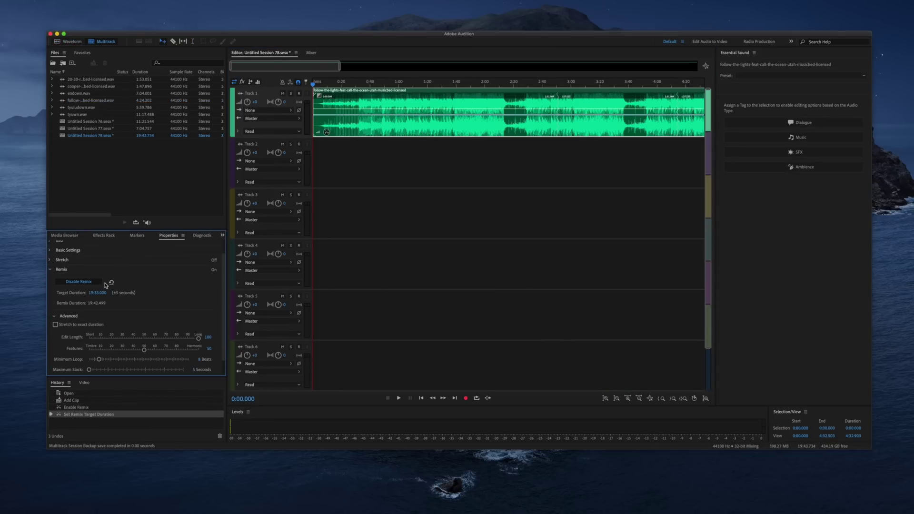
left_click(29, 38)
key("Return")
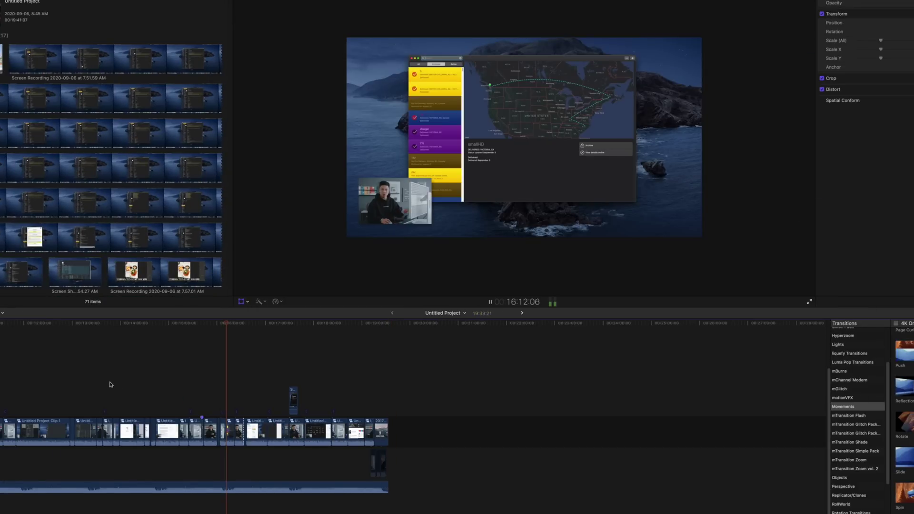
- Play back the project and apply the Less Treble EQ audio effect to a timeline clip
key("space")
key("super+5")
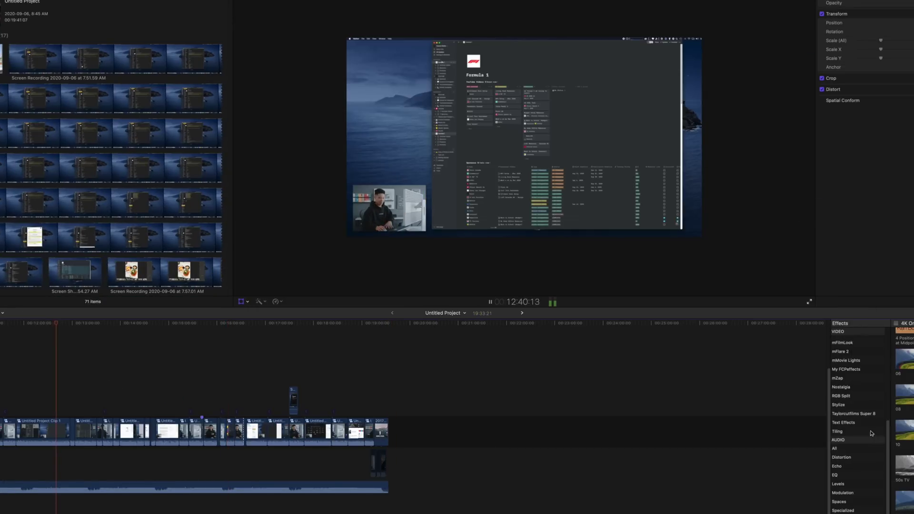
left_click(835, 475)
left_click_drag(905, 342, 234, 509)
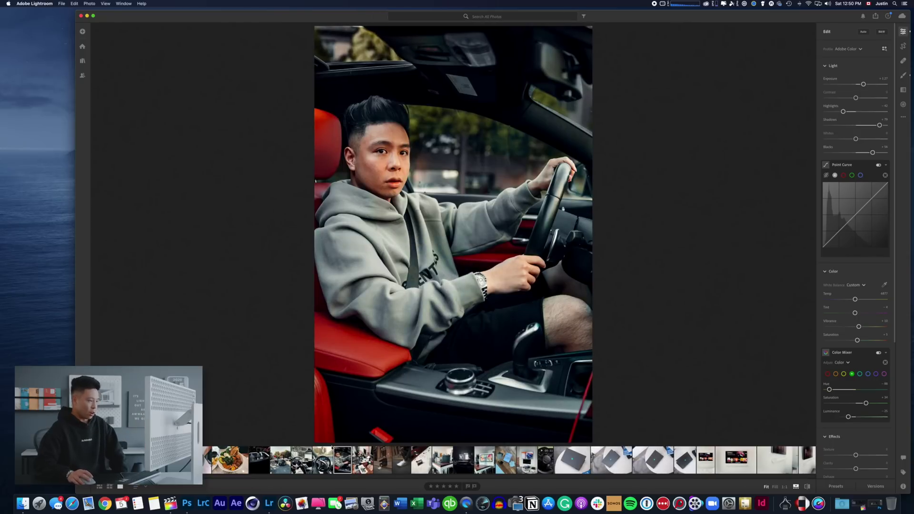
- Select red in the Color Mixer and shift its Hue to recolour the car seats
scroll(848, 191, "down", 5)
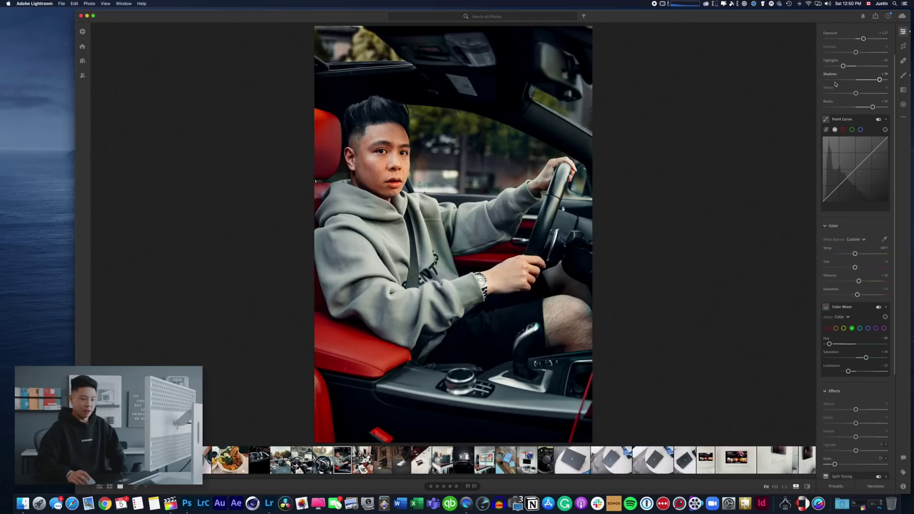
scroll(848, 238, "up", 5)
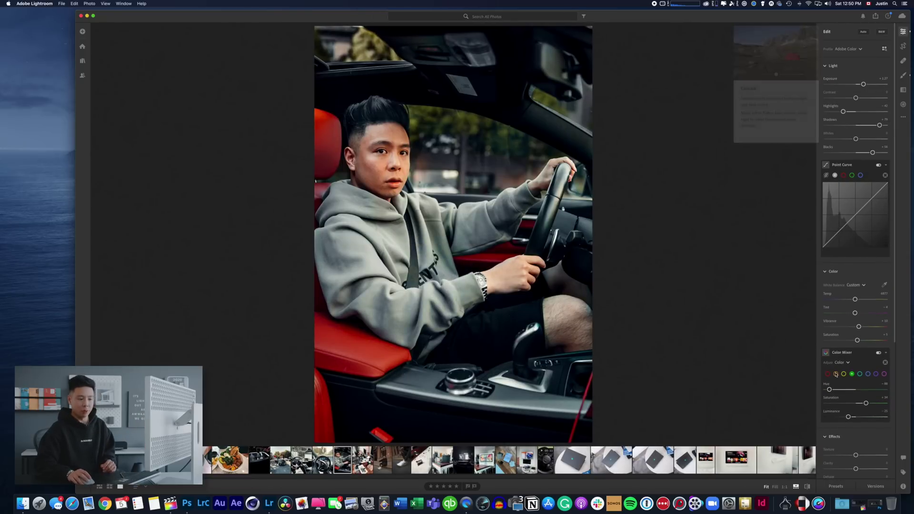
left_click(828, 375)
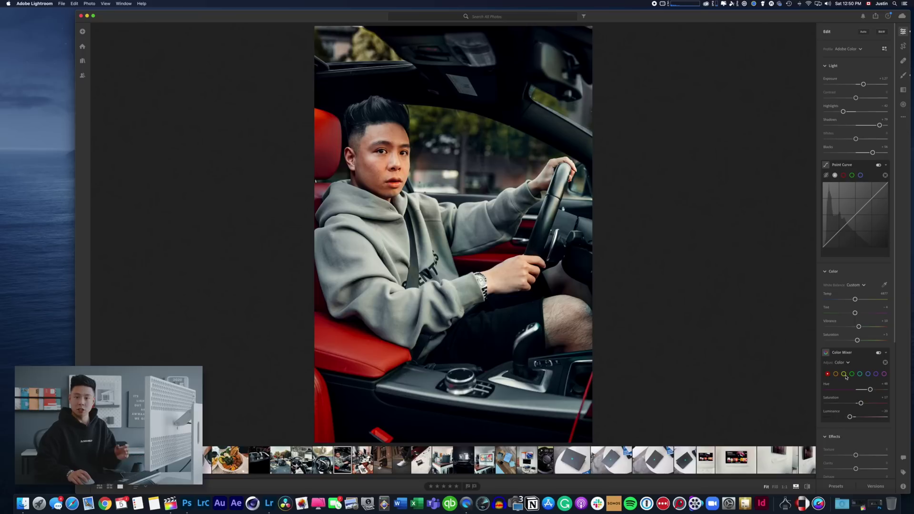
left_click_drag(870, 389, 867, 389)
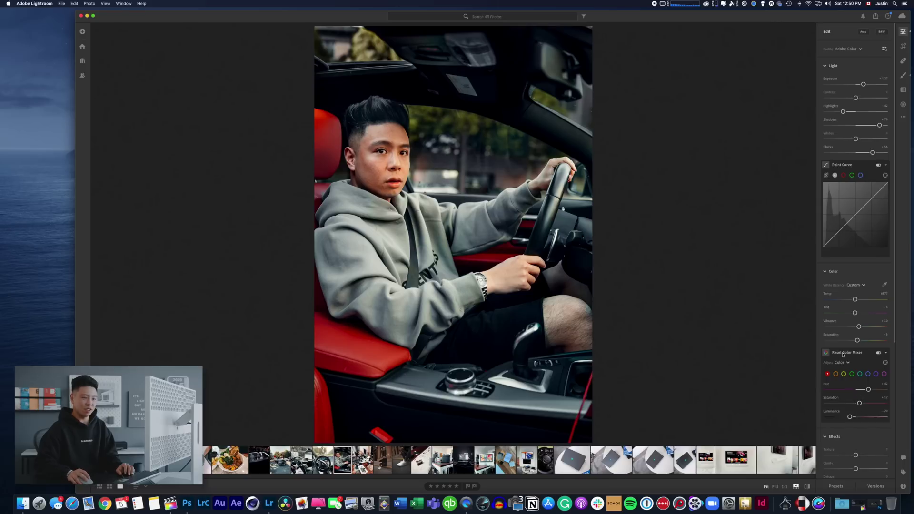
scroll(852, 315, "down", 2)
scroll(857, 285, "up", 2)
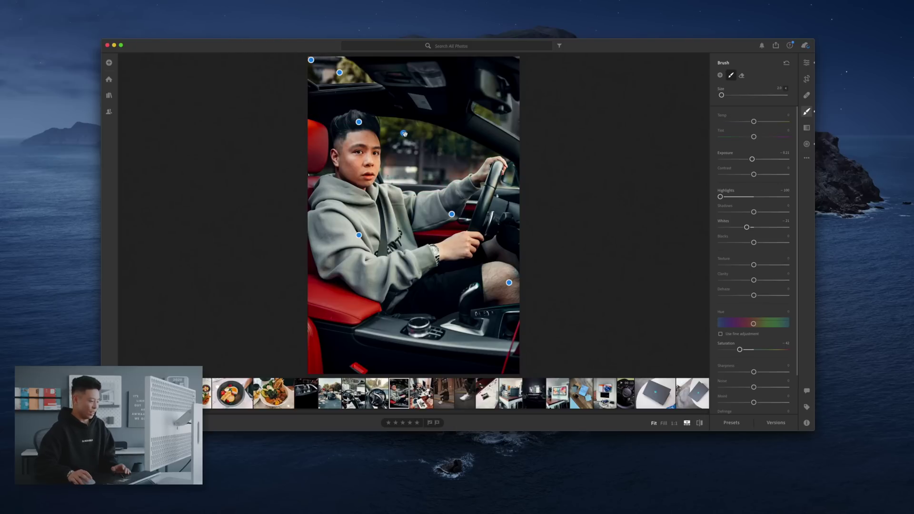
- Toggle Show Original on the food photo to compare the unedited and brush-edited versions
mouse_move(404, 133)
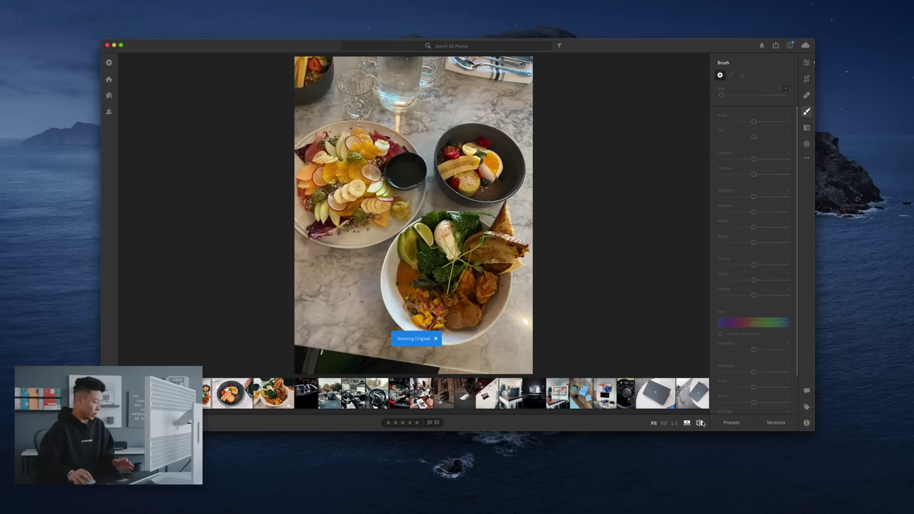
left_click(701, 423)
left_click(700, 422)
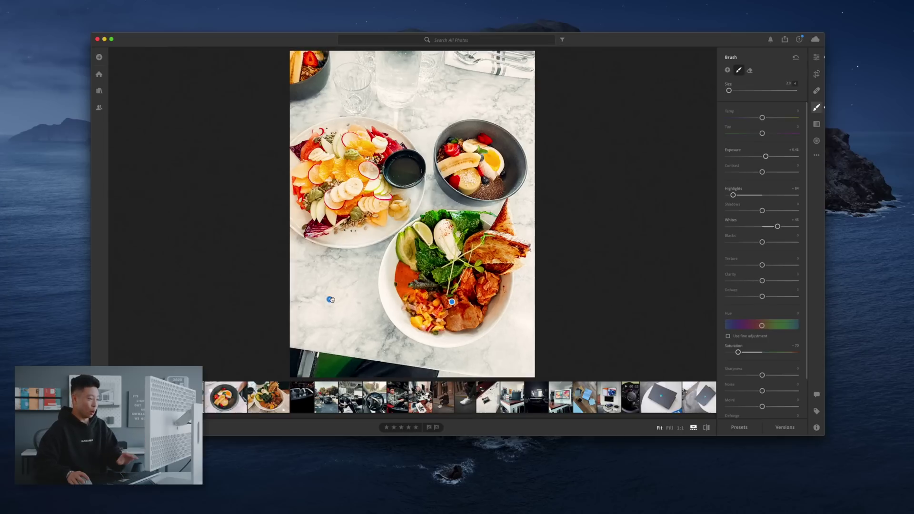
mouse_move(330, 300)
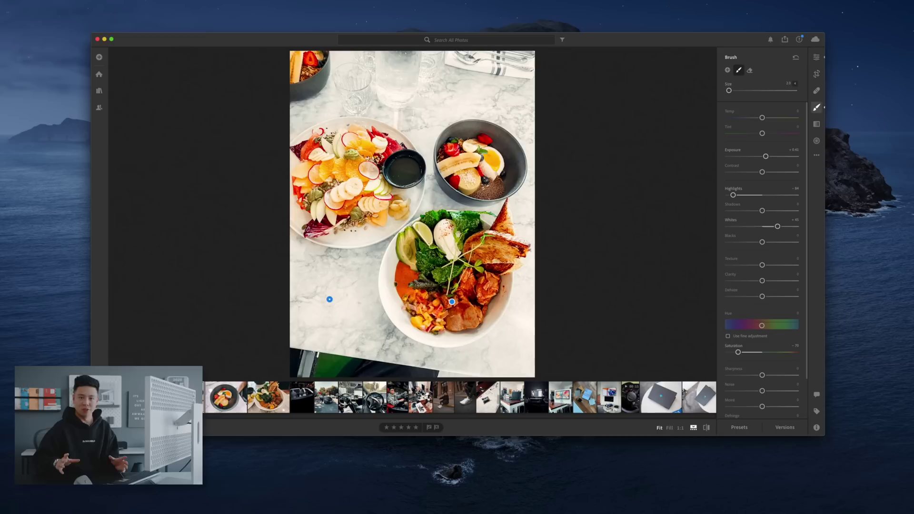
mouse_move(452, 303)
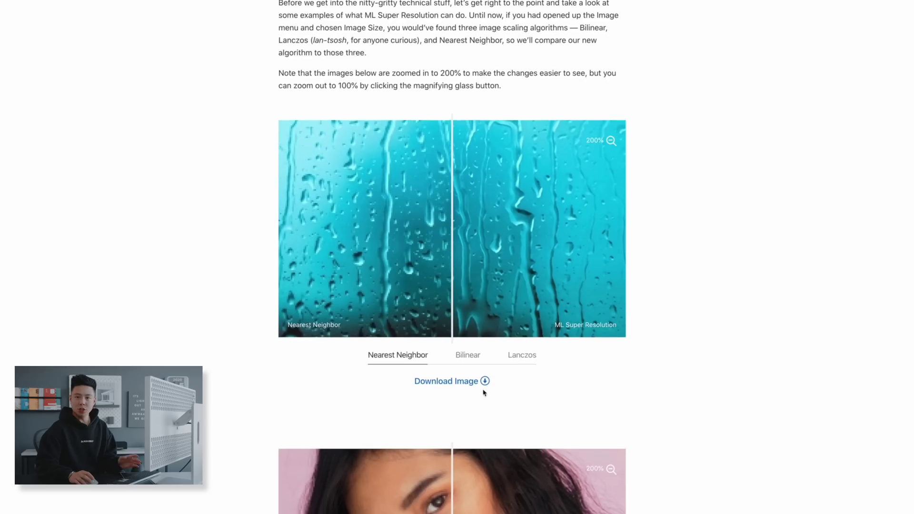
- Compare the rain example's ML Super Resolution result against Bilinear and Lanczos scaling using the slider
left_click(458, 354)
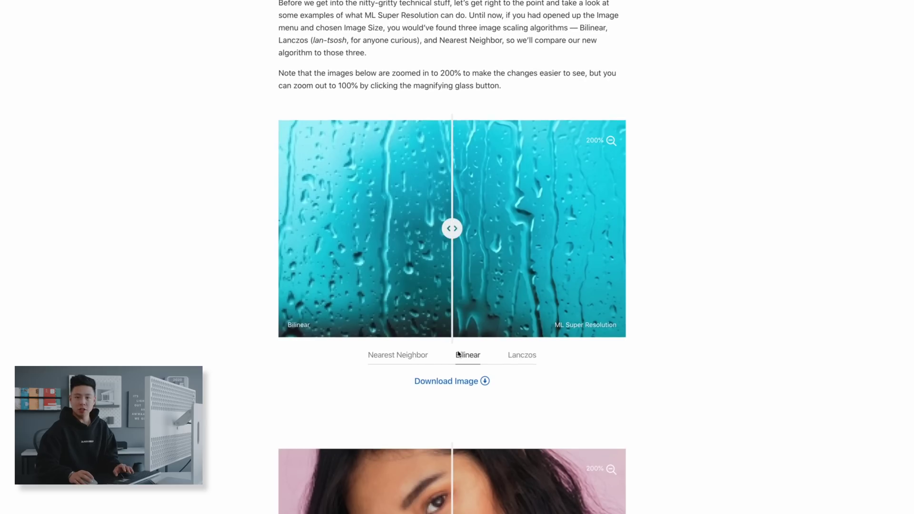
left_click(510, 361)
left_click_drag(455, 232, 316, 229)
left_click_drag(428, 355, 403, 355)
- Drag the comparison sliders across the portrait and leaf examples further down the article
scroll(417, 360, "down", 2)
scroll(417, 359, "down", 5)
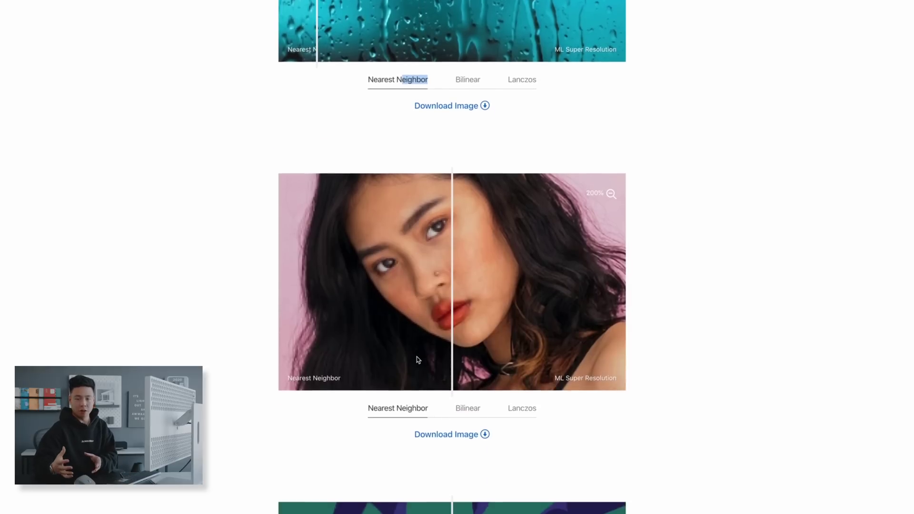
left_click_drag(551, 258, 84, 257)
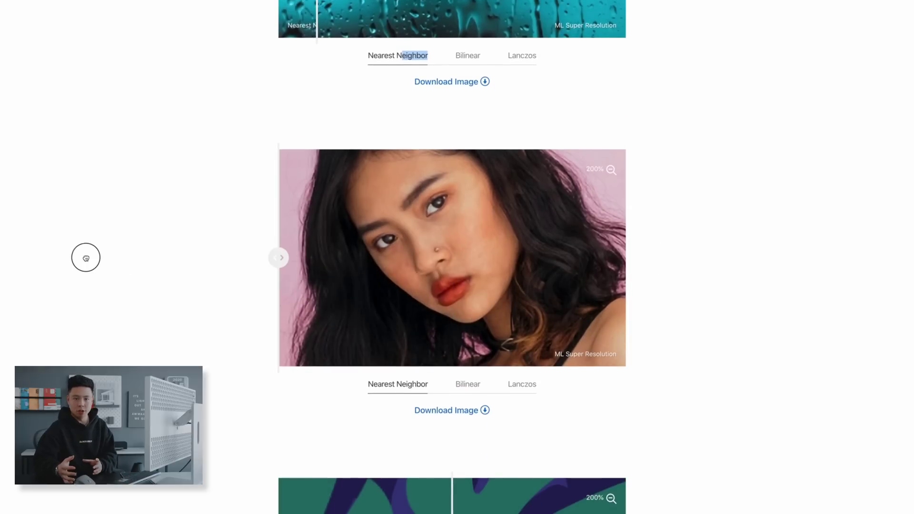
scroll(327, 363, "down", 7)
scroll(327, 363, "down", 3)
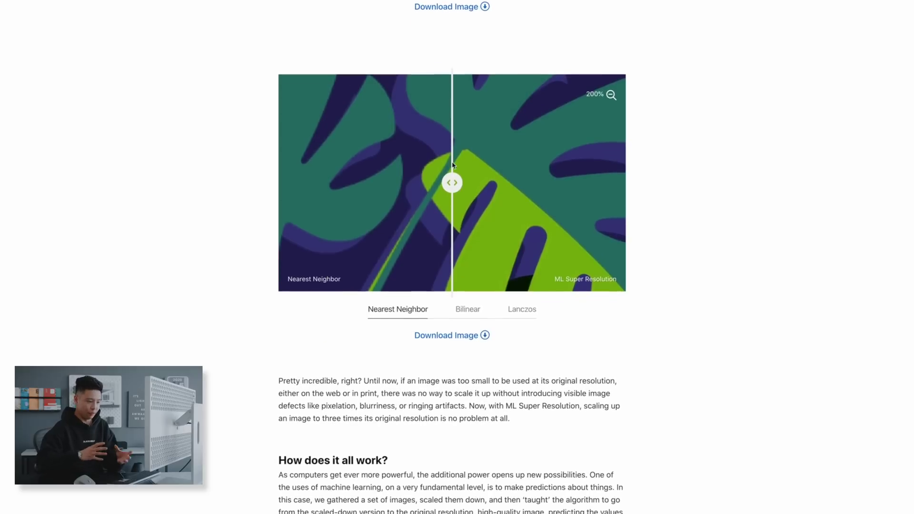
left_click_drag(453, 179, 236, 271)
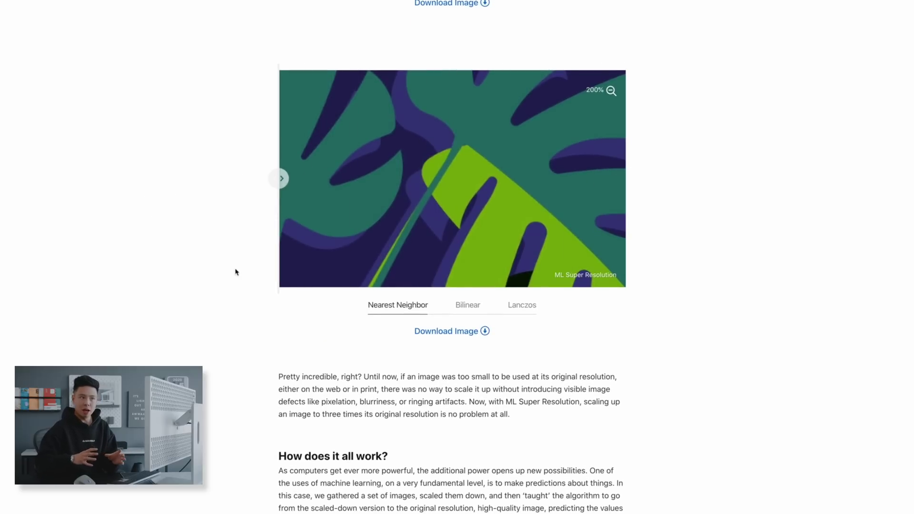
scroll(334, 333, "down", 5)
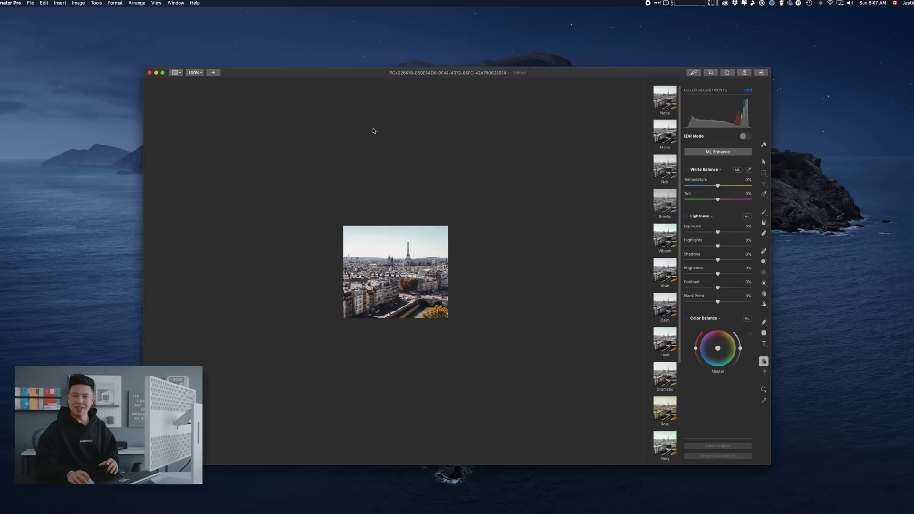
- Inspect the small Paris photo up close, then upscale it with Image > ML Super Resolution
key("super+equal")
key("super+equal")
key("super+equal")
key("super+equal")
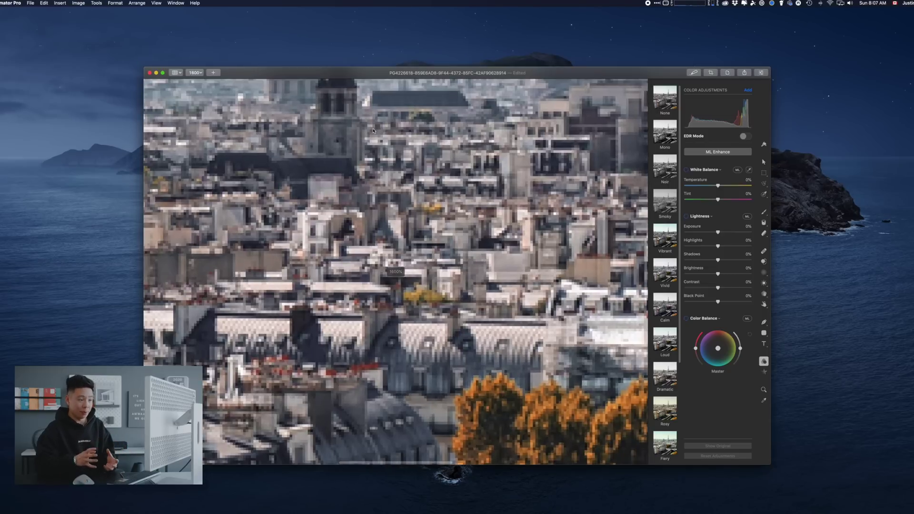
key("super+minus")
key("super+minus")
key("super+minus")
left_click(79, 2)
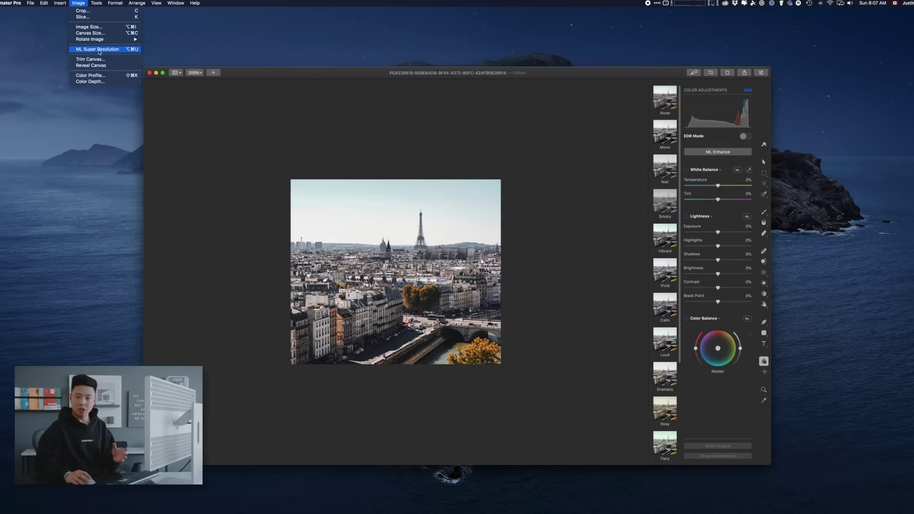
left_click(98, 49)
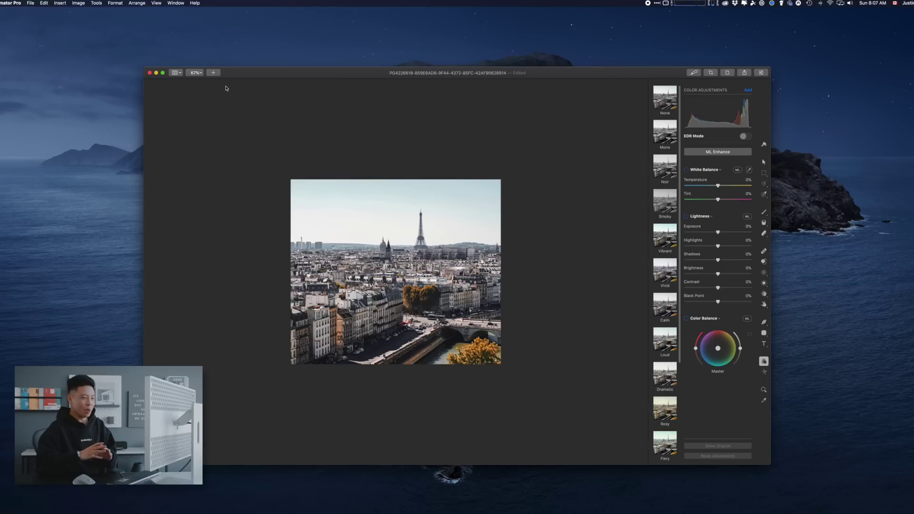
- Zoom in and out on the upscaled photo, then glance at the File menu without choosing anything
key("super+plus")
key("super+plus")
key("super+minus")
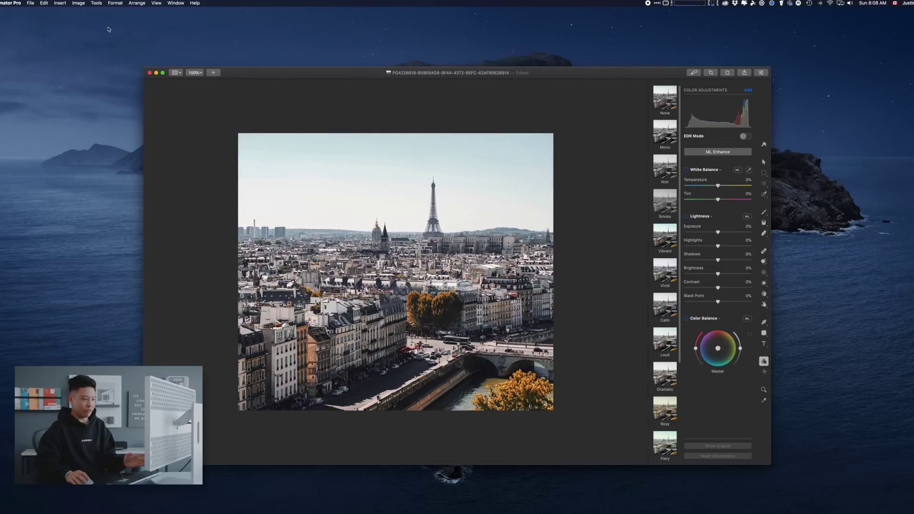
left_click(33, 3)
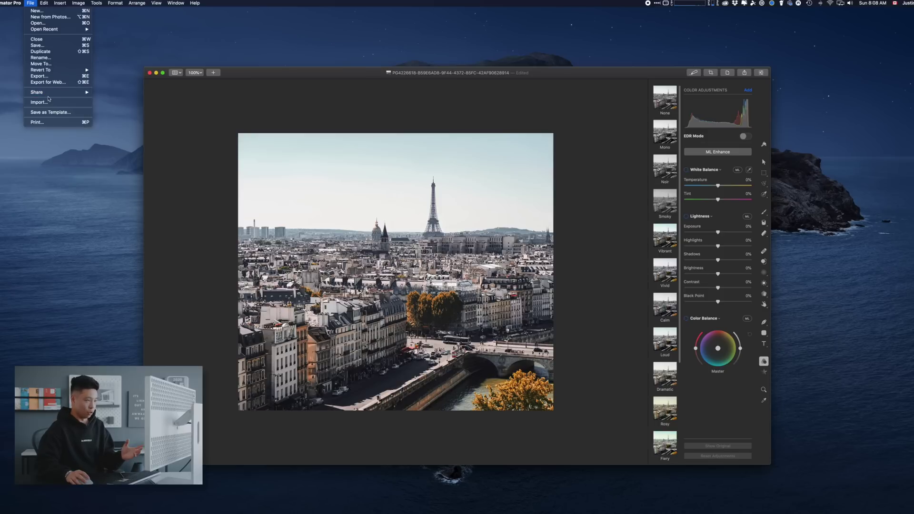
left_click(377, 100)
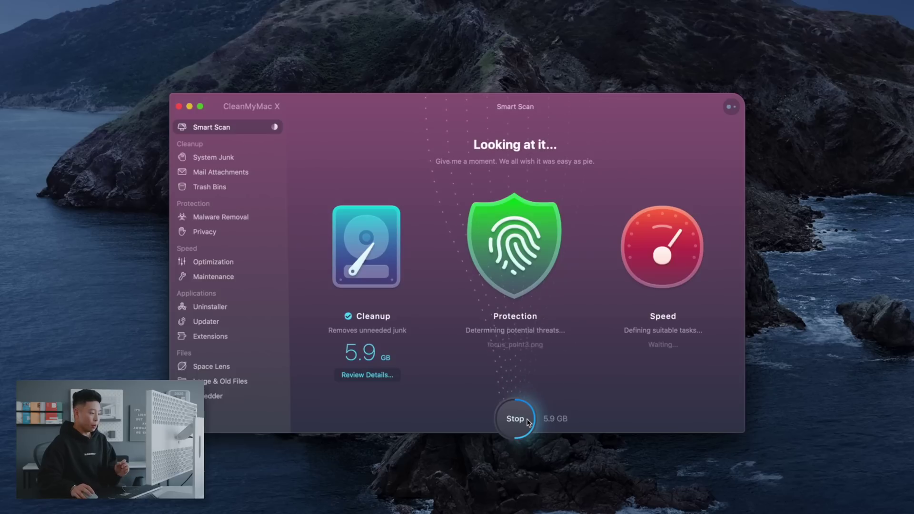
- Run the Smart Scan cleanup, quitting all open apps when asked, then stop the system optimization
left_click(517, 419)
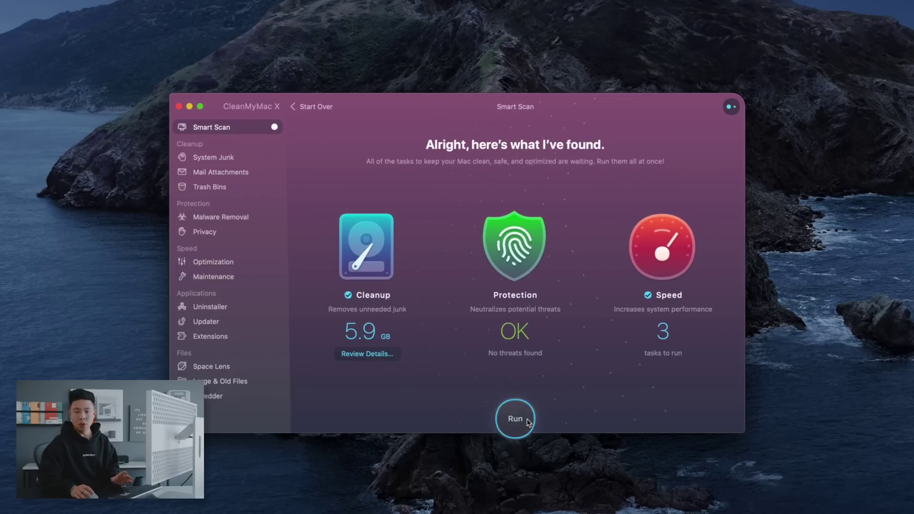
left_click(578, 288)
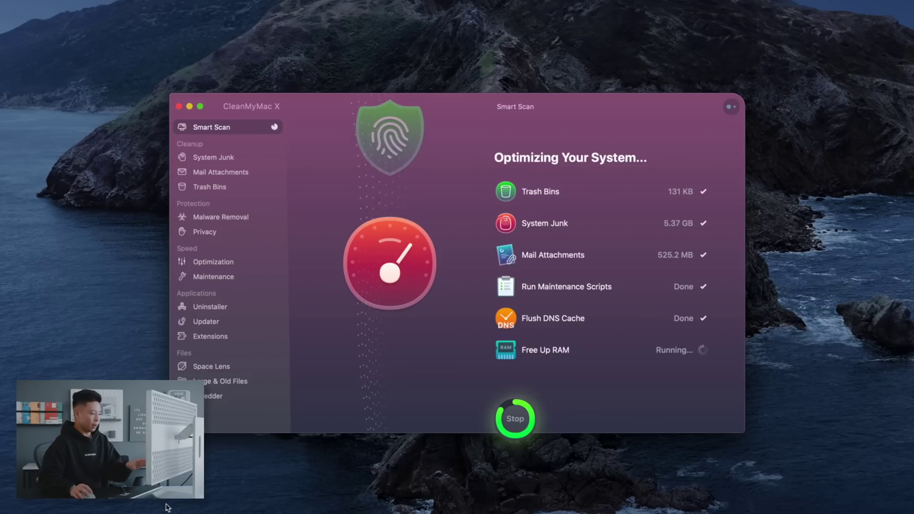
left_click(515, 419)
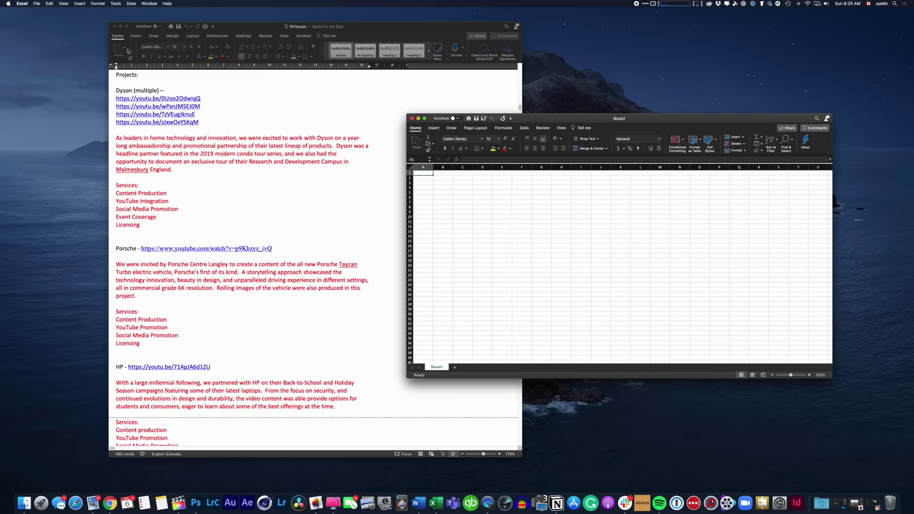
- Bring the Writeups document in front of Book2 and scroll from the Gear List to the Projects pages
left_click(275, 208)
scroll(275, 207, "up", 5)
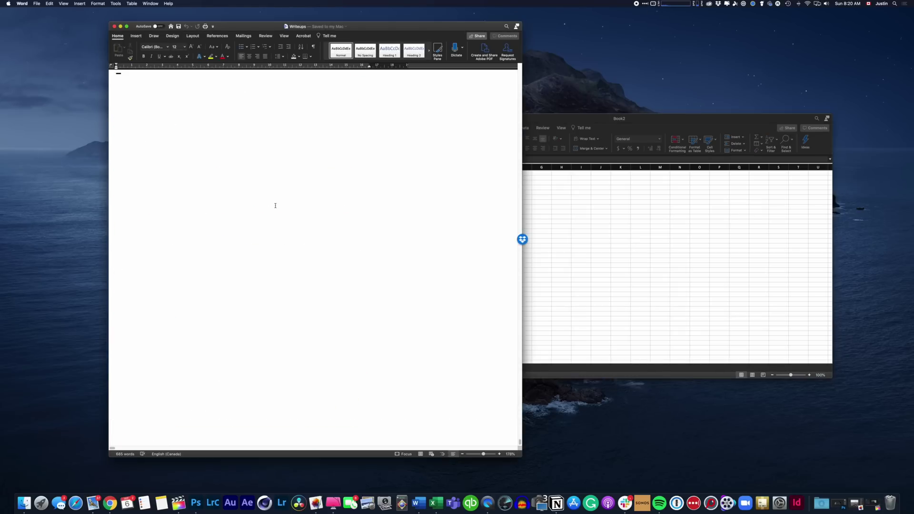
scroll(275, 208, "down", 15)
scroll(334, 191, "up", 15)
scroll(433, 179, "up", 8)
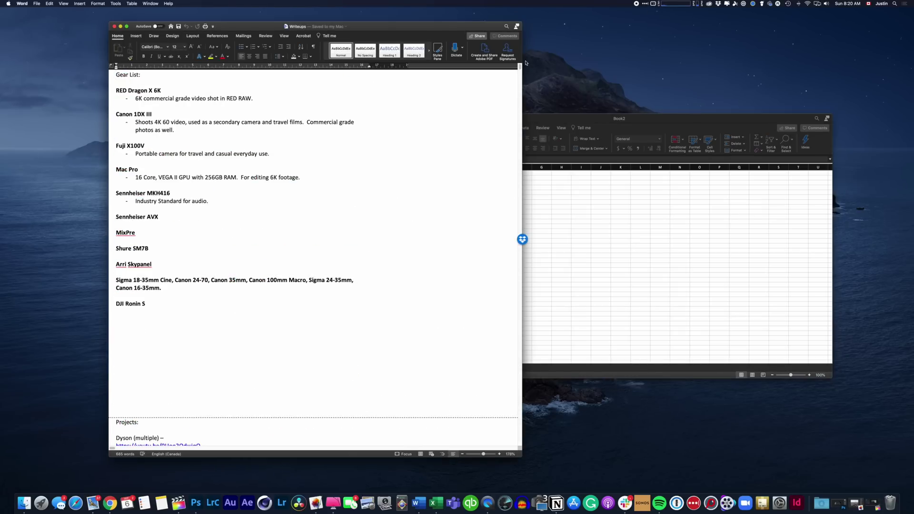
left_click_drag(520, 67, 505, 223)
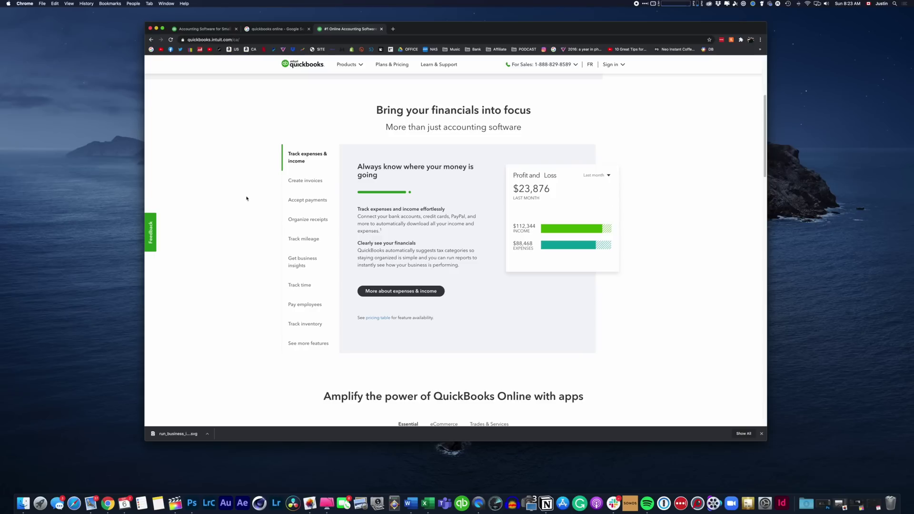
- Show the Create invoices, Accept payments, Organize receipts, Track mileage and business insights features
left_click(319, 180)
left_click(315, 200)
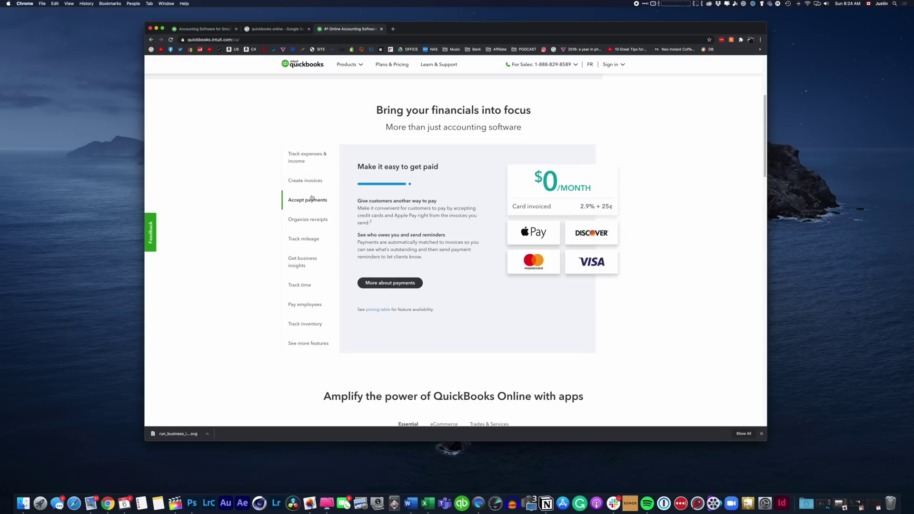
left_click(313, 218)
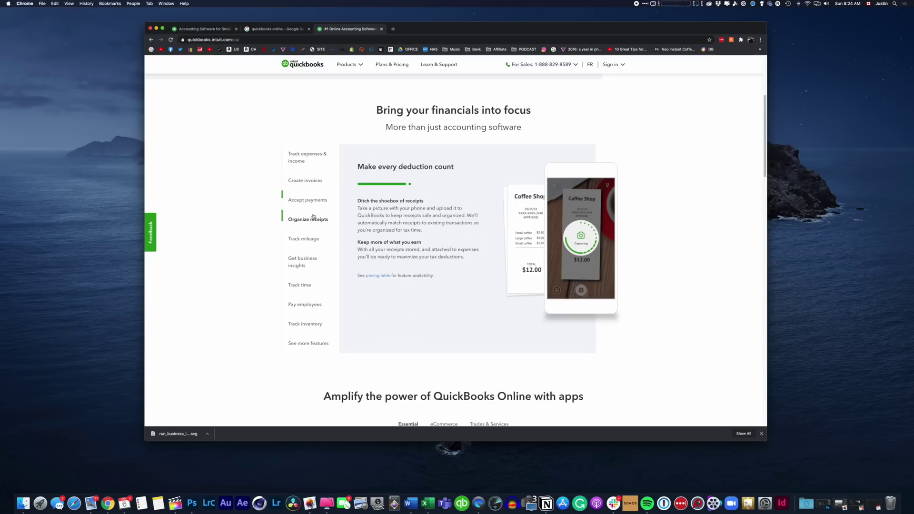
left_click(317, 239)
left_click(317, 259)
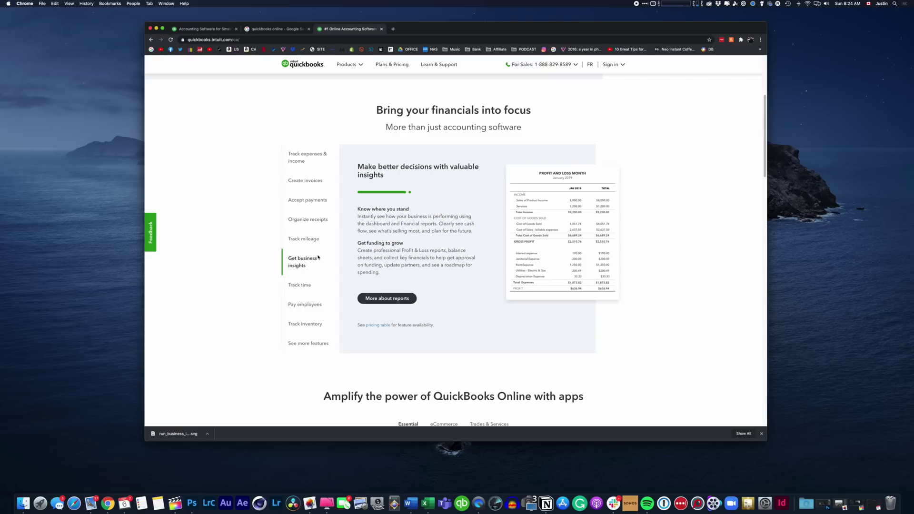
- Show Track time, Pay employees, Track inventory and See more features, then scroll to the apps section
left_click(300, 288)
left_click(307, 304)
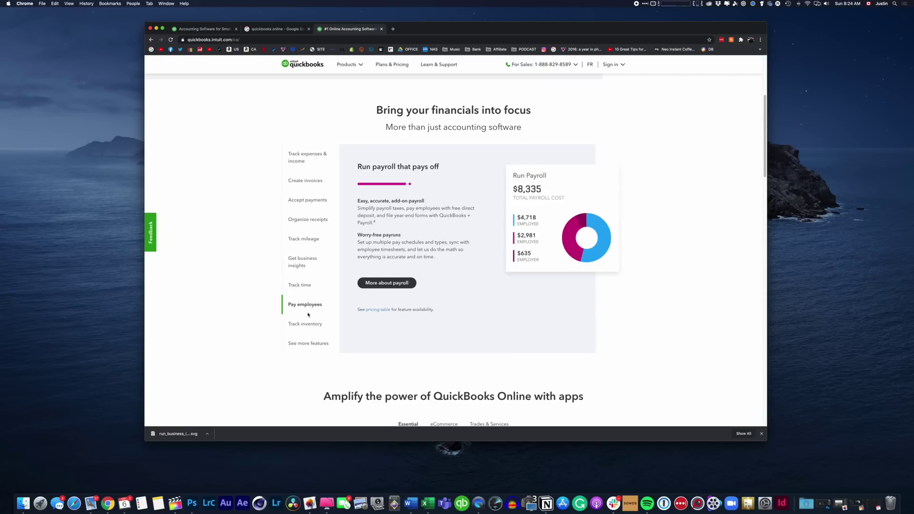
left_click(305, 325)
left_click(314, 343)
scroll(319, 346, "down", 3)
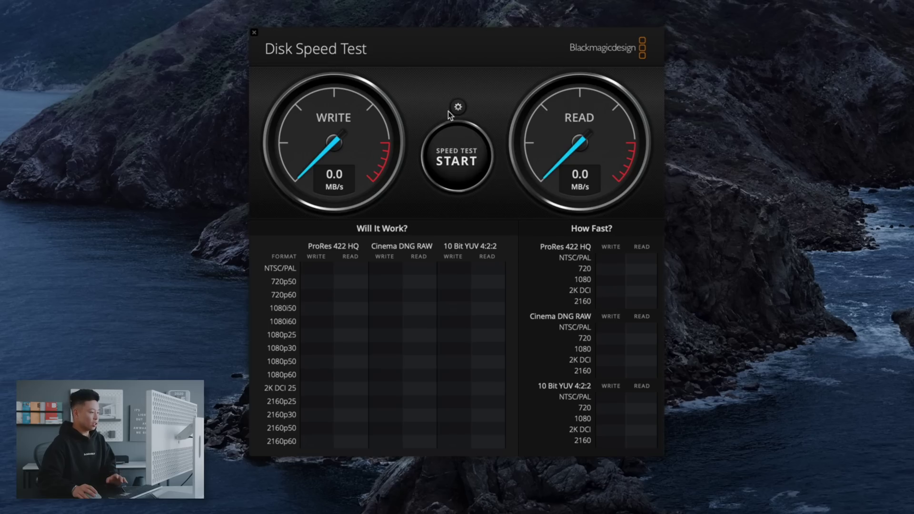
- Select the camera card as target drive and run the test, getting about 415 MB/s write, 420 MB/s read
left_click(458, 107)
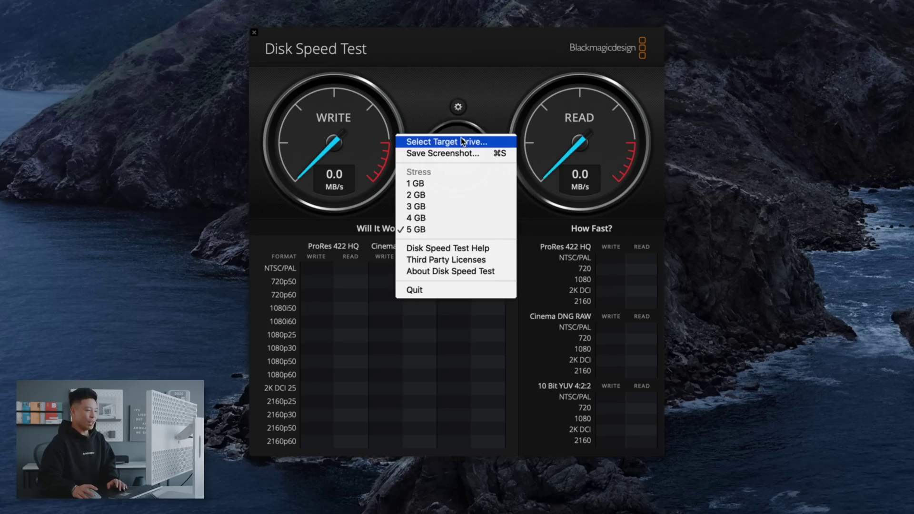
left_click(461, 142)
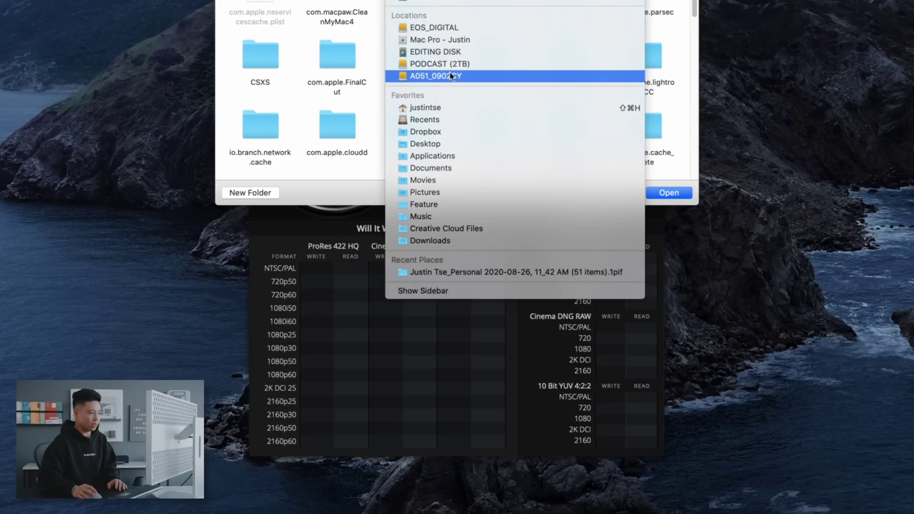
left_click(452, 76)
left_click(679, 193)
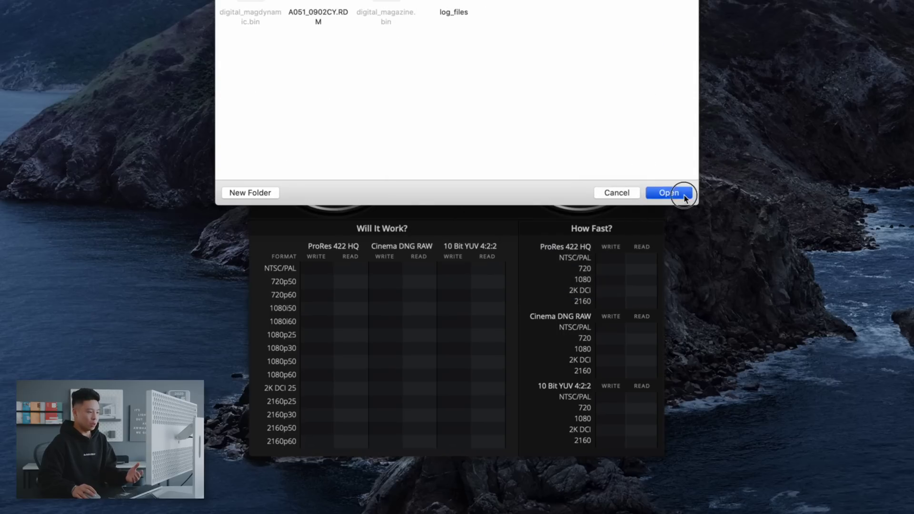
left_click(479, 164)
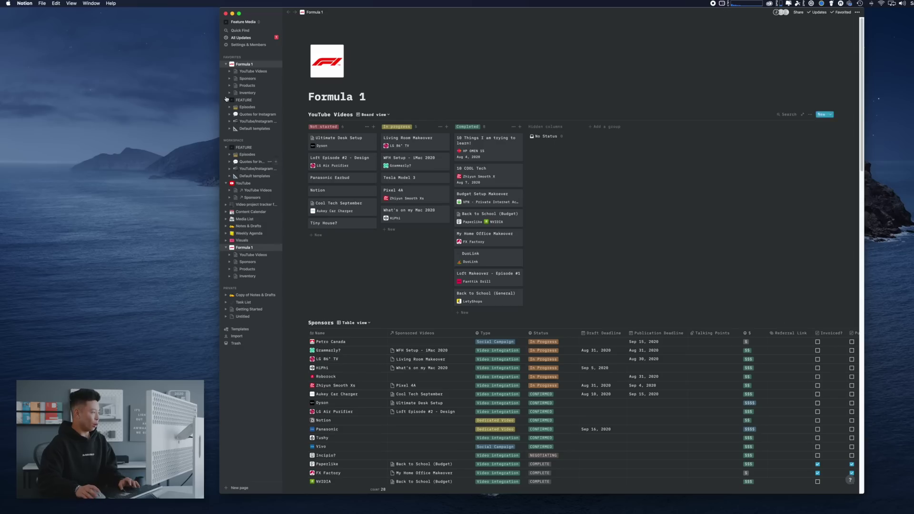
- Open the FEATURE podcast hub from the sidebar favorites and scroll through its boards
left_click(252, 100)
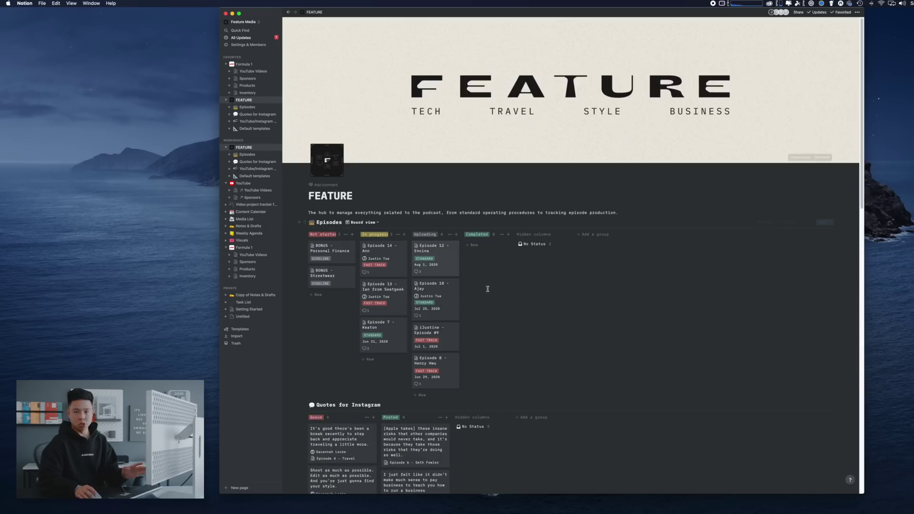
scroll(450, 282, "down", 5)
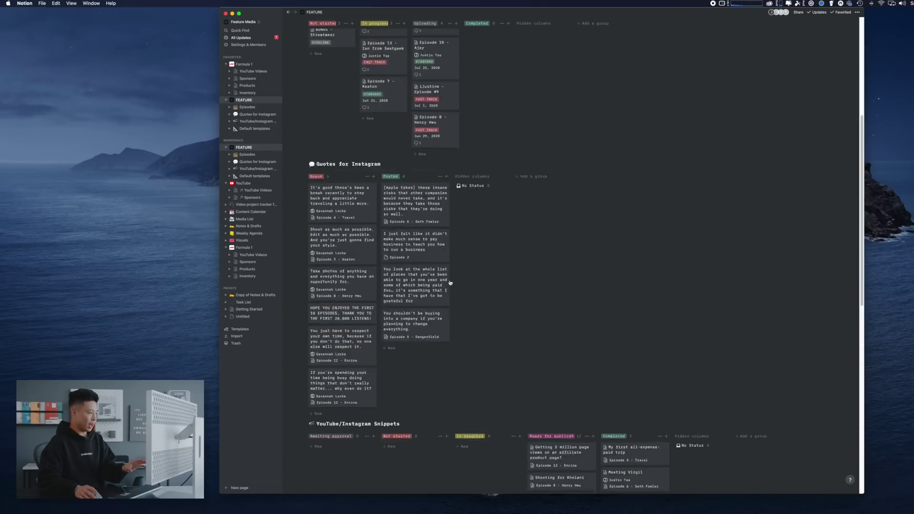
scroll(450, 283, "up", 5)
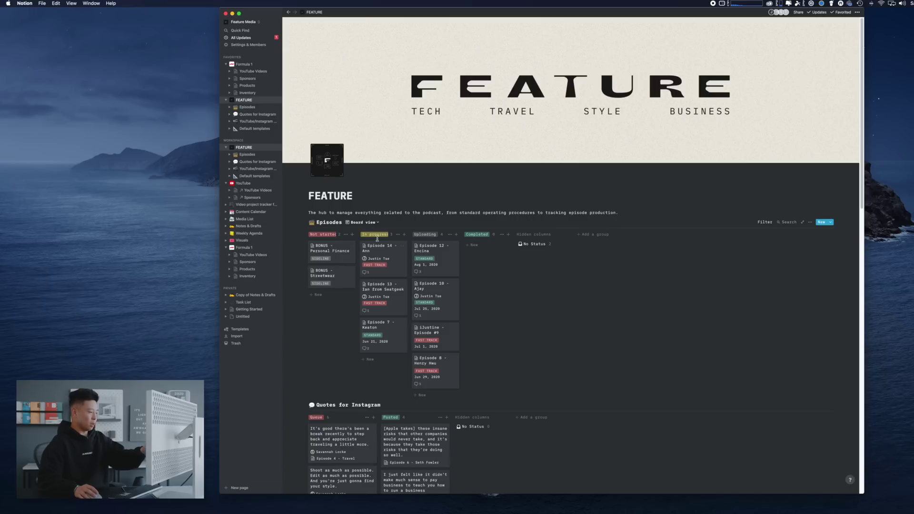
- Review Episode 14 - Ann's details, leaving Schedule at FAST TRACK, then close the card
left_click(380, 258)
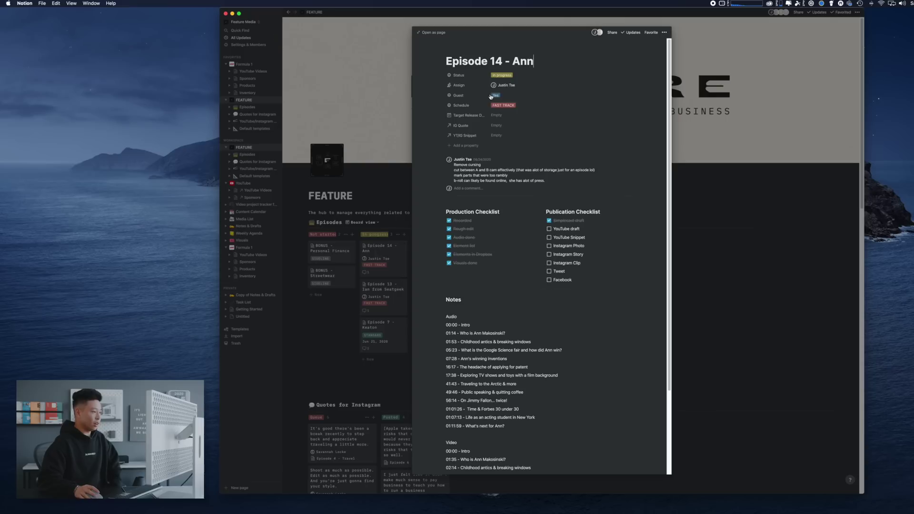
left_click(505, 109)
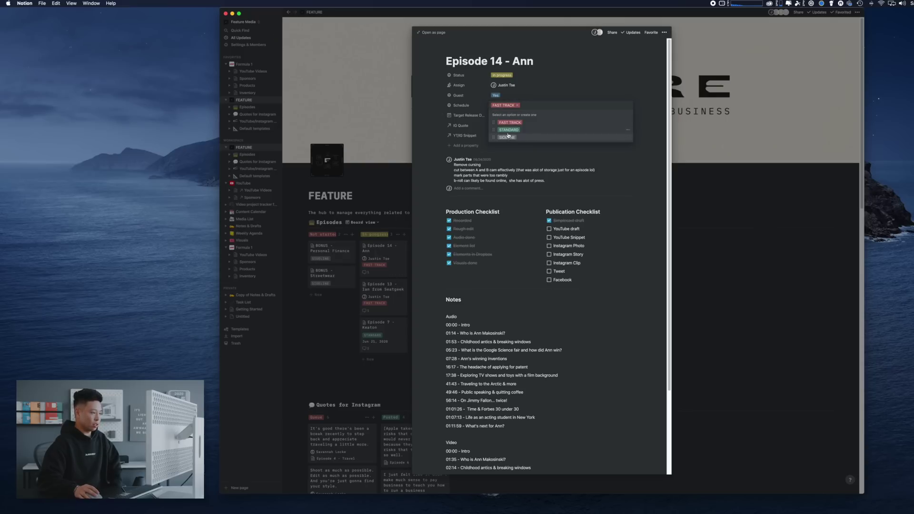
left_click(516, 223)
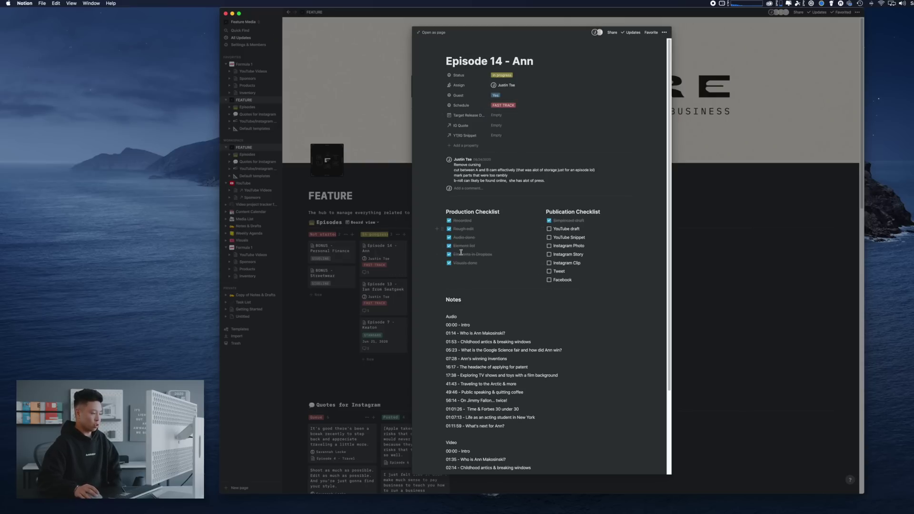
scroll(452, 257, "down", 5)
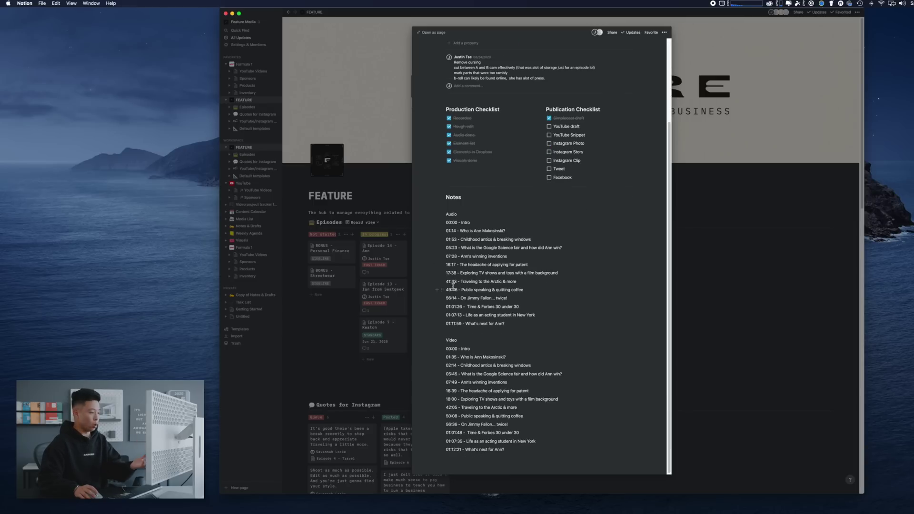
left_click(324, 321)
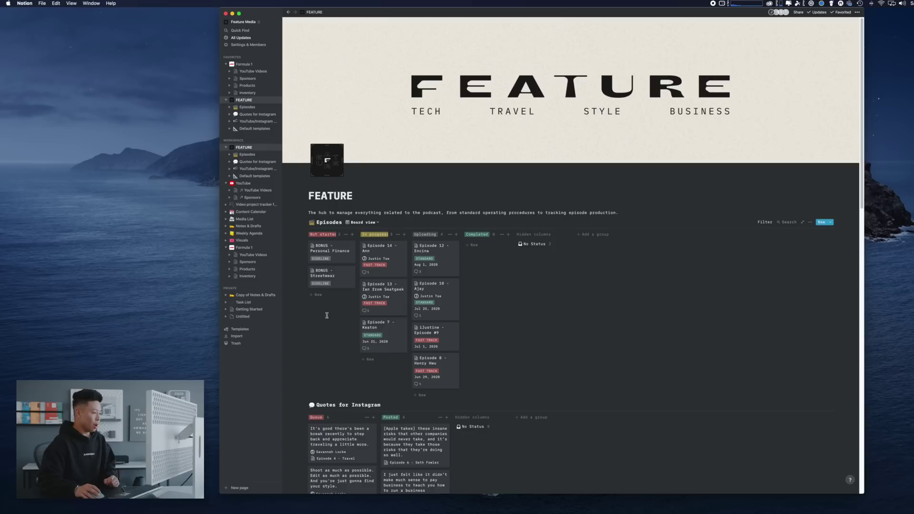
- Open the first Quotes for Instagram card, start an empty page, and add a property before closing it
scroll(429, 260, "down", 10)
scroll(428, 260, "down", 3)
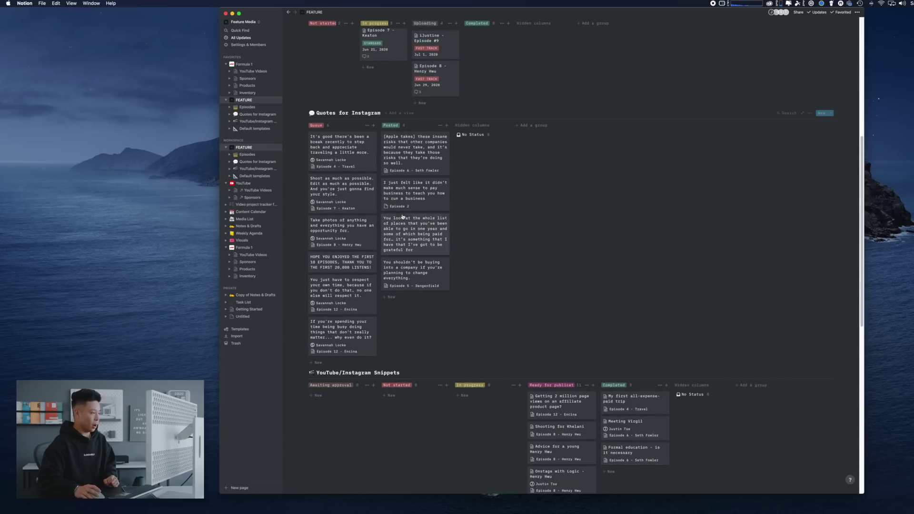
left_click(341, 156)
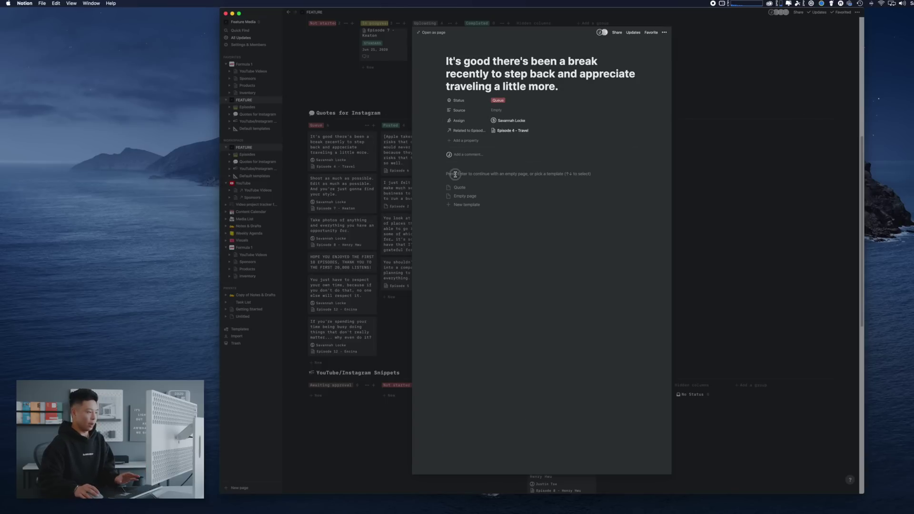
key("Return")
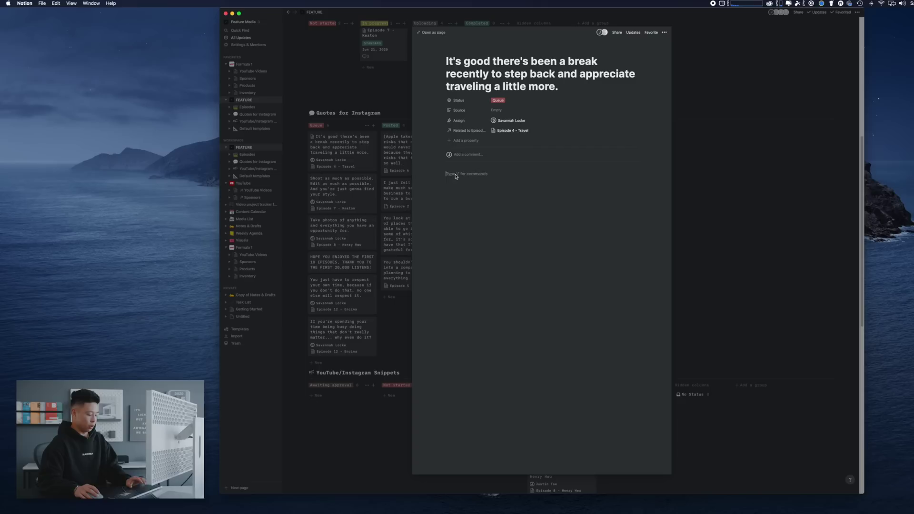
left_click(465, 141)
left_click(471, 170)
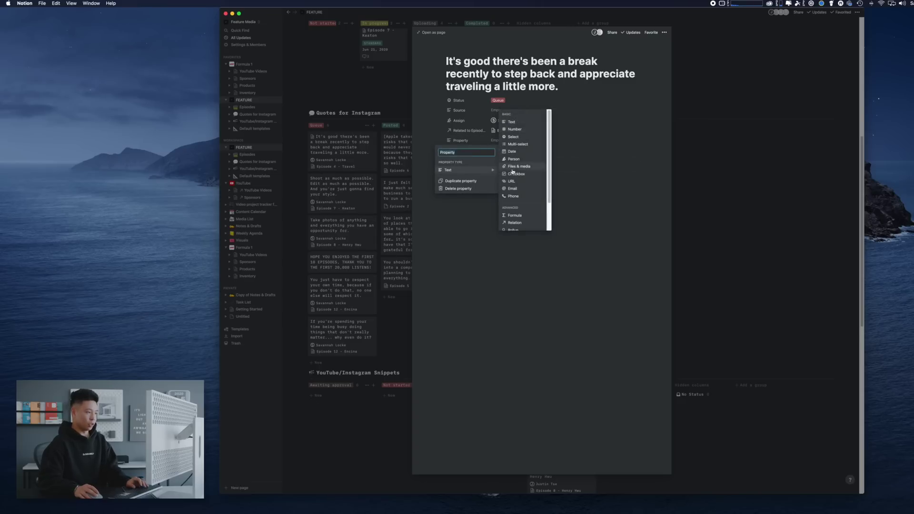
left_click(626, 117)
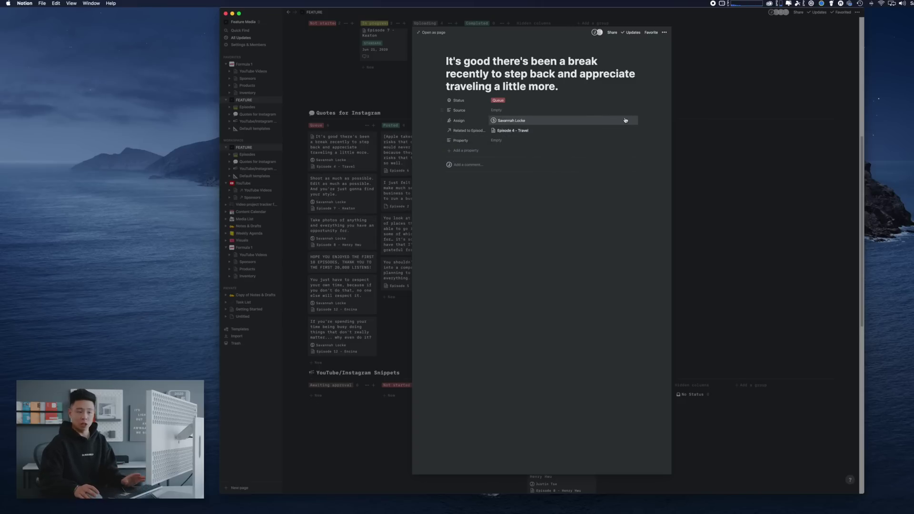
left_click(762, 119)
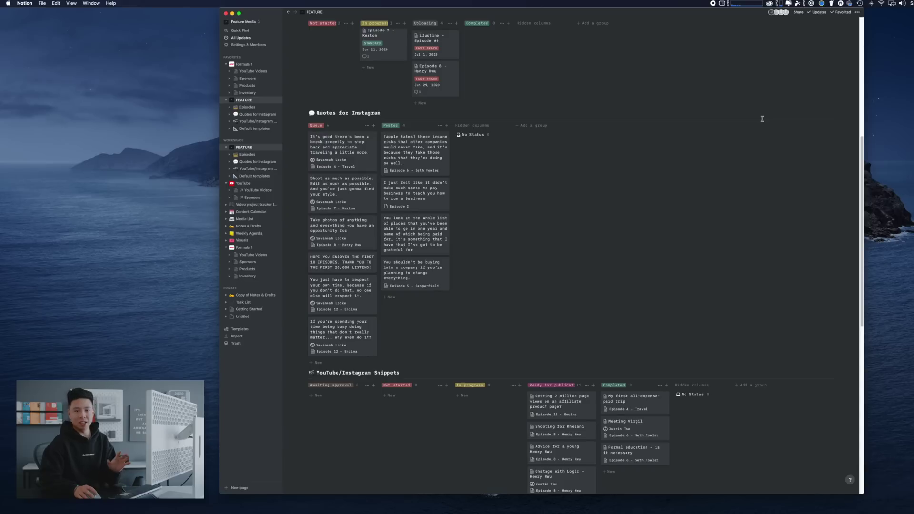
- Return to the Formula 1 page from the sidebar favorites
scroll(691, 138, "down", 10)
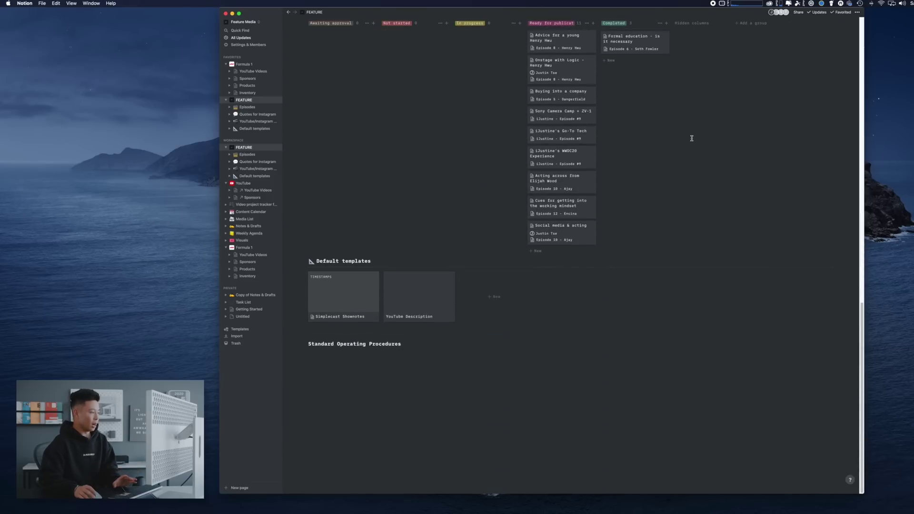
scroll(692, 138, "up", 6)
scroll(692, 138, "up", 3)
scroll(692, 139, "down", 5)
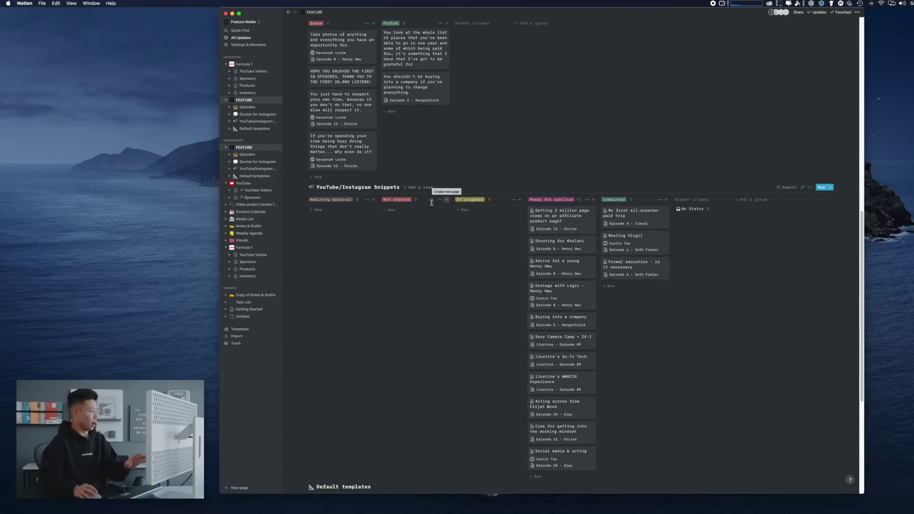
left_click(246, 65)
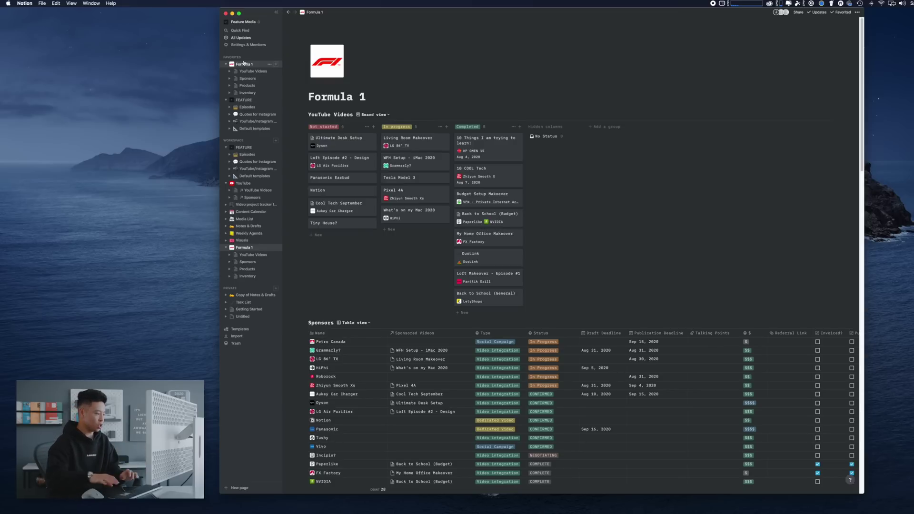
scroll(509, 152, "down", 5)
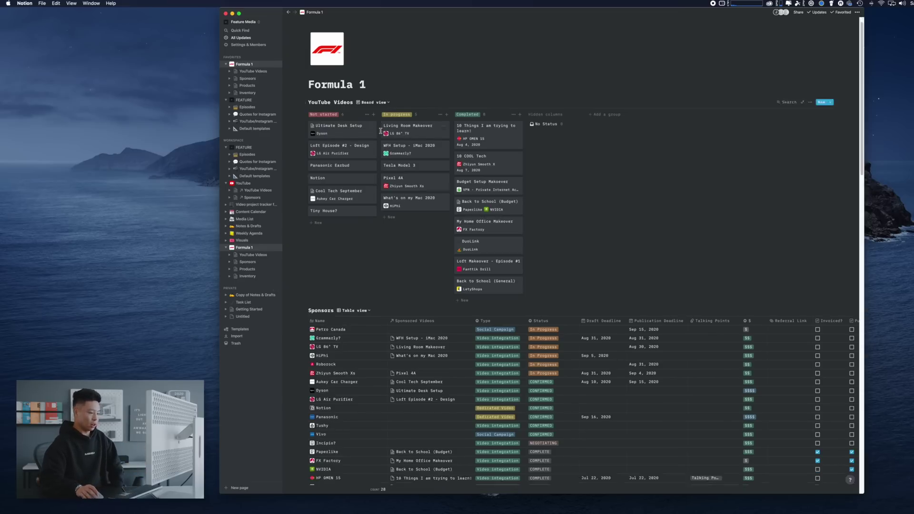
scroll(509, 152, "down", 3)
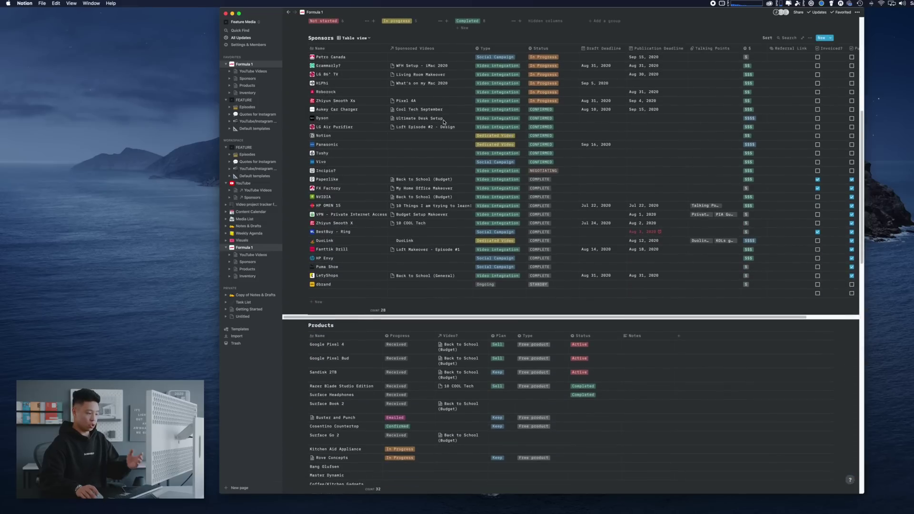
scroll(443, 122, "up", 5)
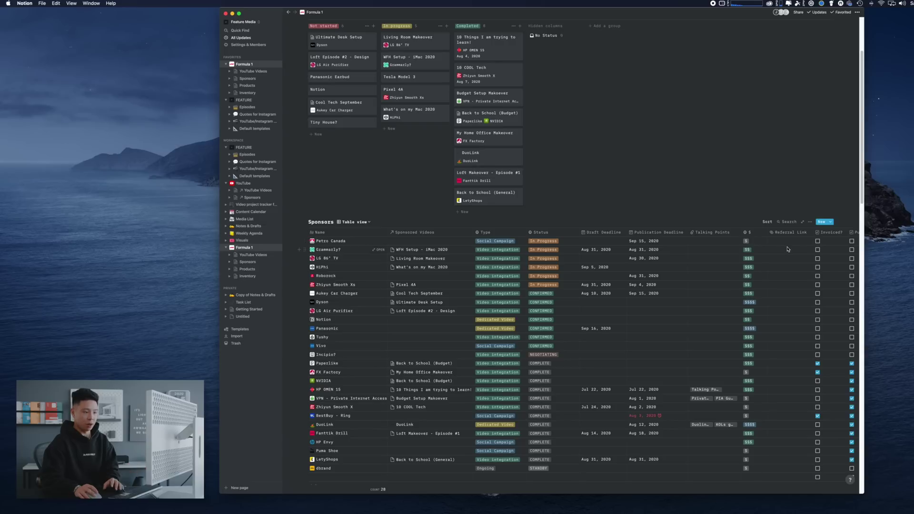
scroll(759, 254, "right", 3)
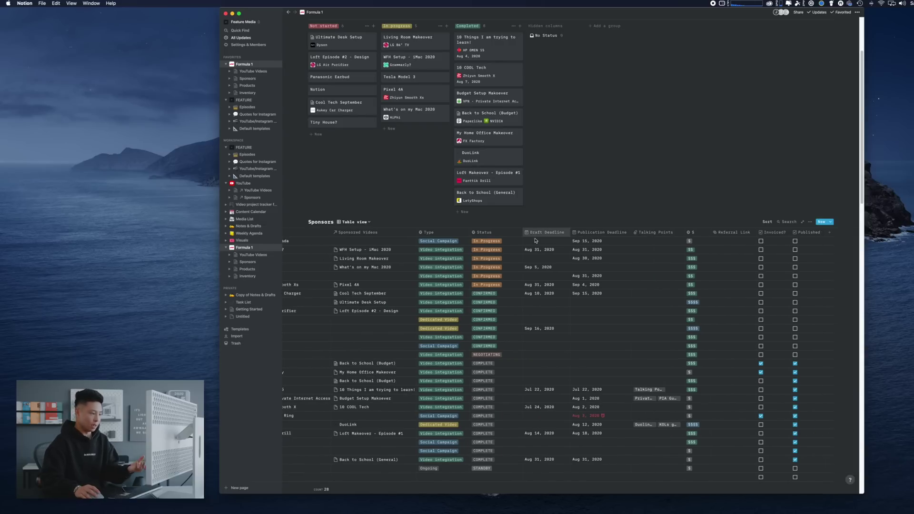
scroll(479, 317, "down", 5)
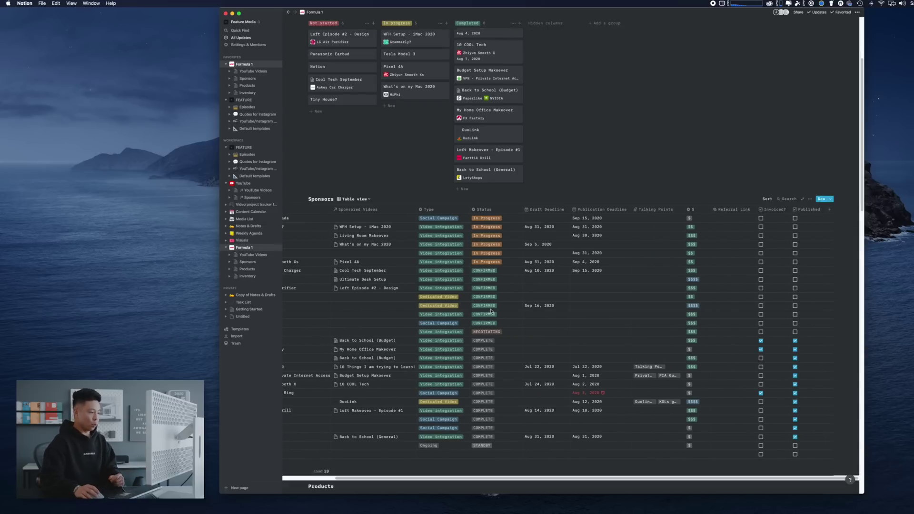
scroll(504, 310, "left", 3)
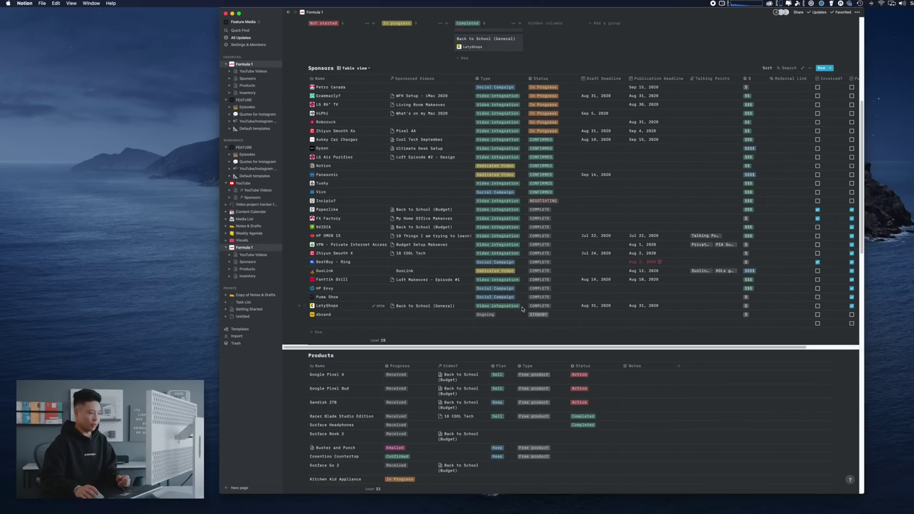
scroll(524, 308, "up", 7)
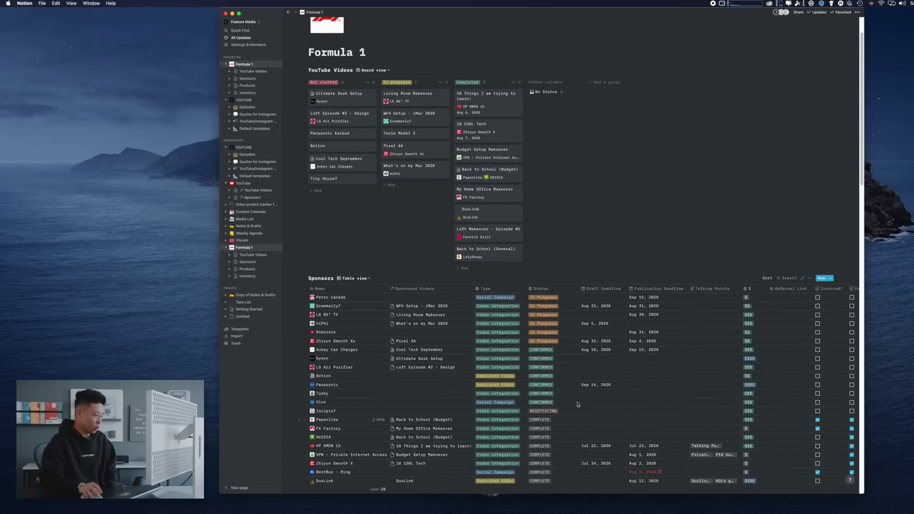
left_click(552, 298)
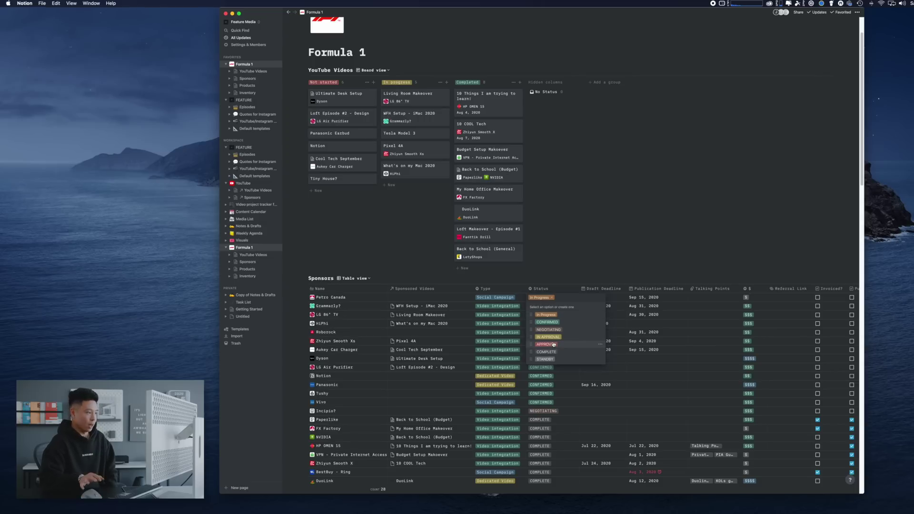
key("Escape")
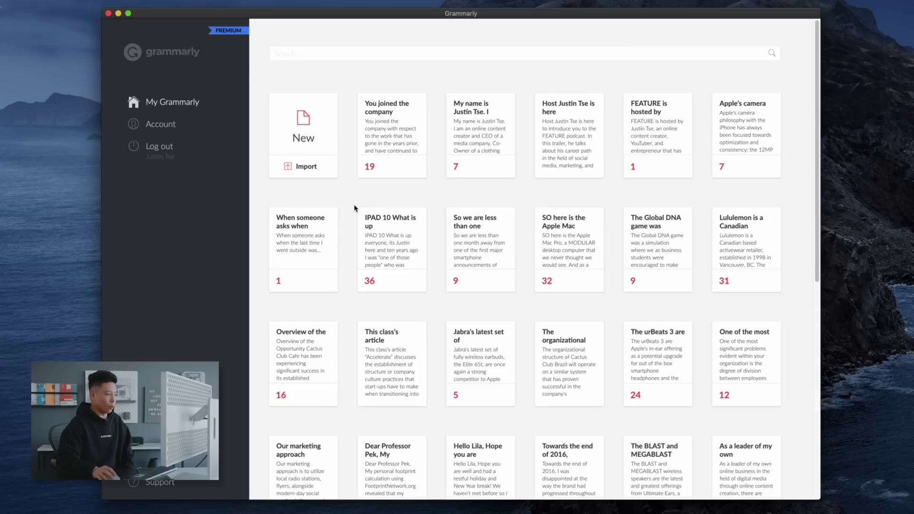
- Open the urBeats 3 document, go back to the document list, and clear the new document's stray text
mouse_move(581, 264)
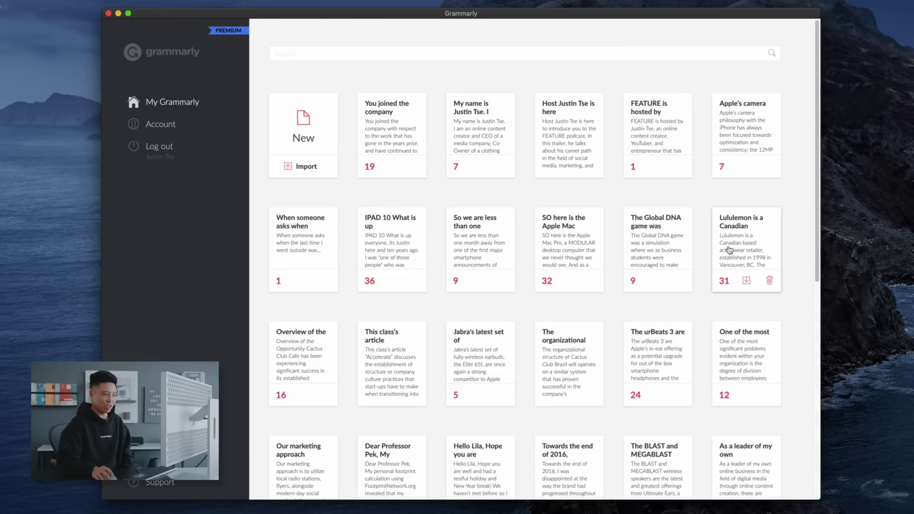
scroll(649, 253, "down", 5)
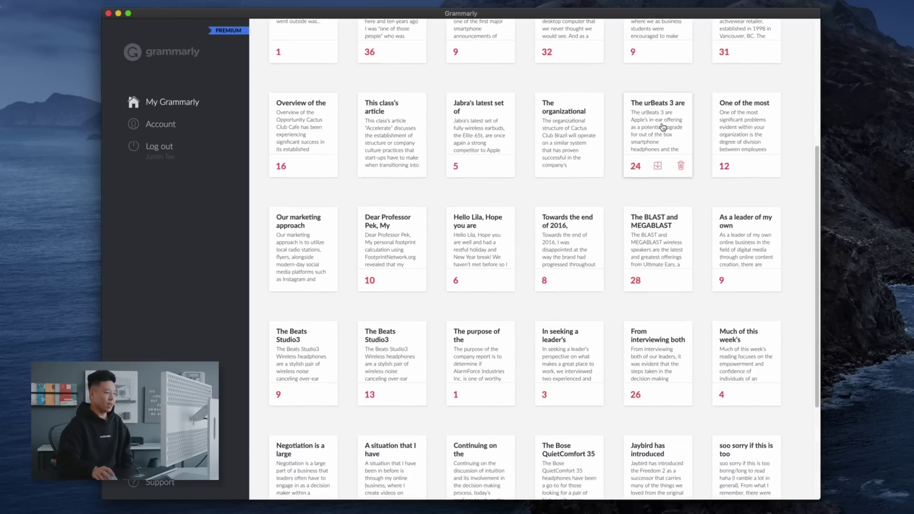
left_click(663, 128)
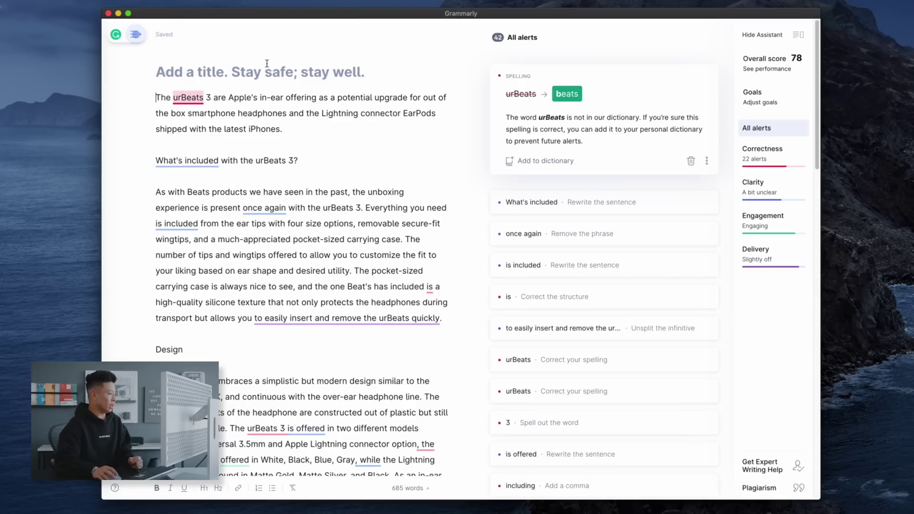
left_click(117, 34)
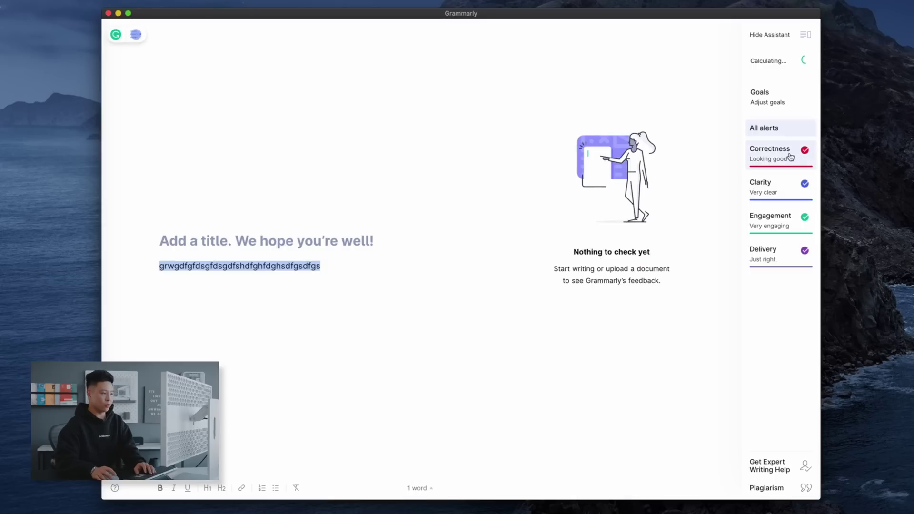
key("BackSpace")
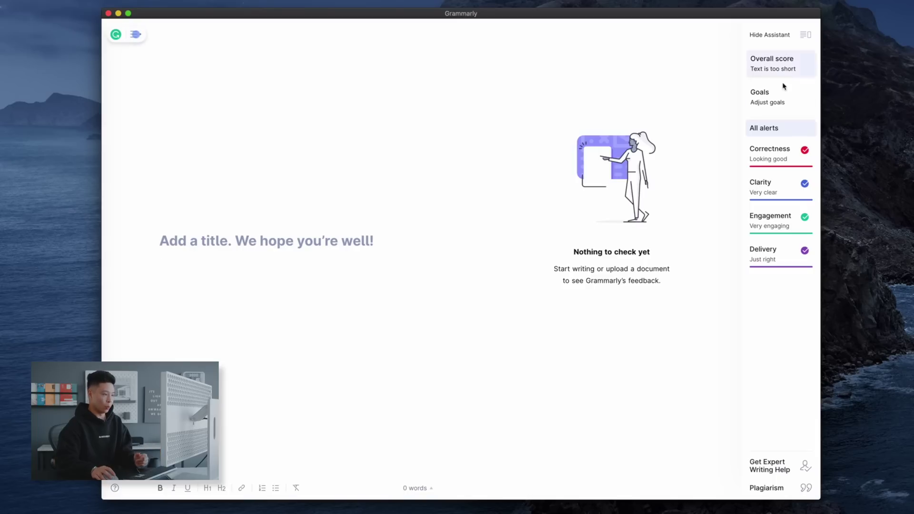
- Check the writing goals, leaving Knowledgeable, Neutral and General, then return to the document grid
left_click(757, 107)
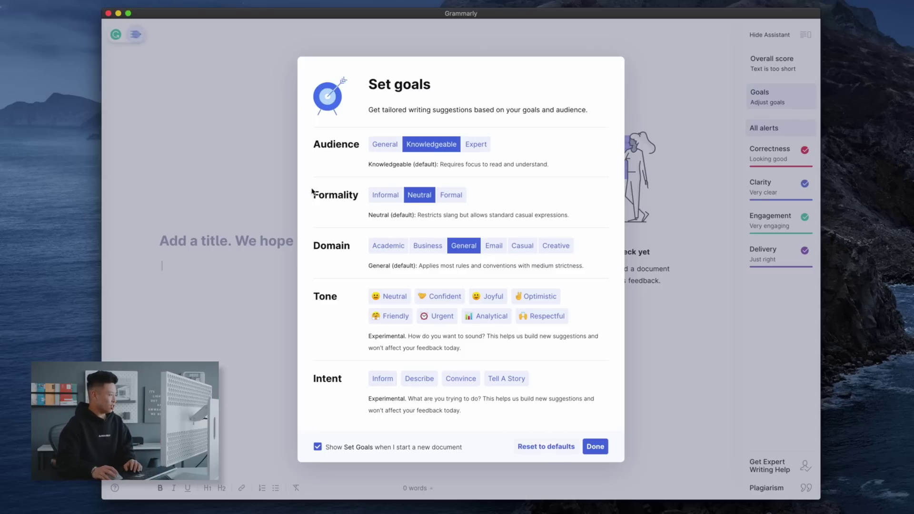
left_click(179, 91)
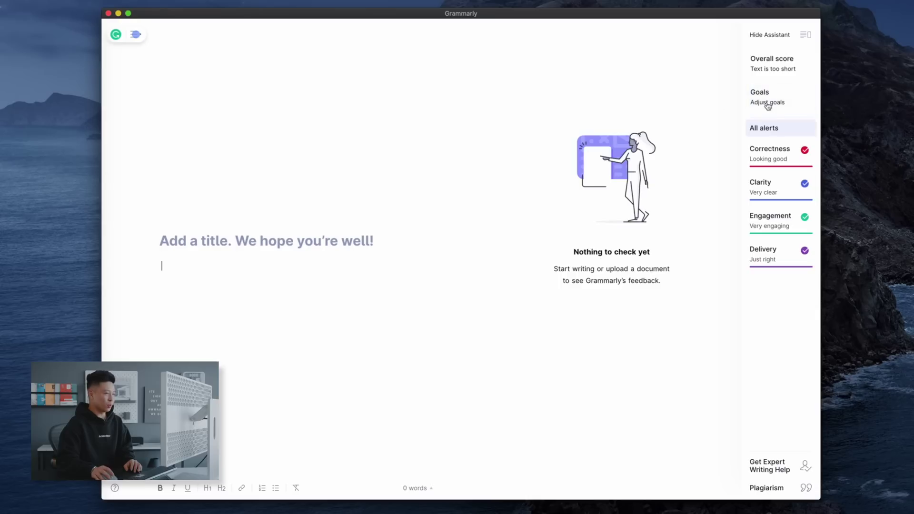
left_click(122, 35)
- Leave the unsaved document, open the Apple's camera document, and scroll through its alerts
left_click(535, 69)
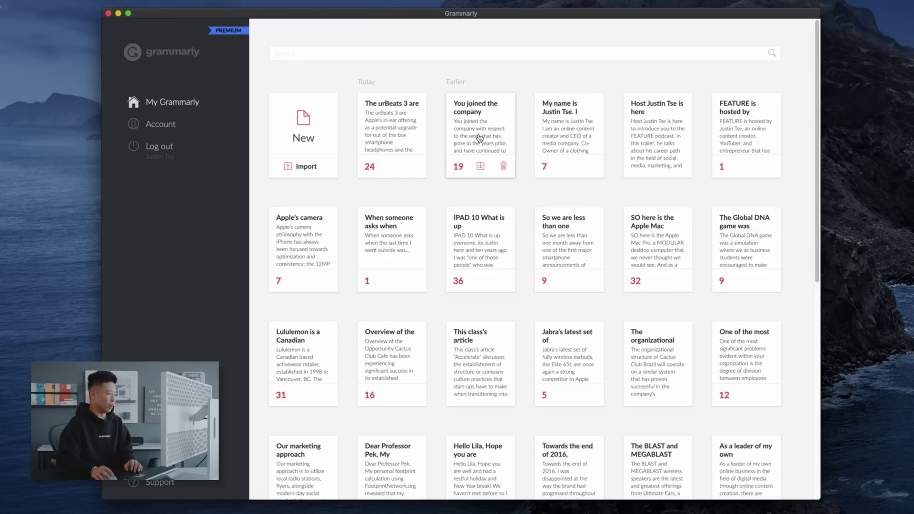
left_click(307, 256)
scroll(334, 168, "down", 10)
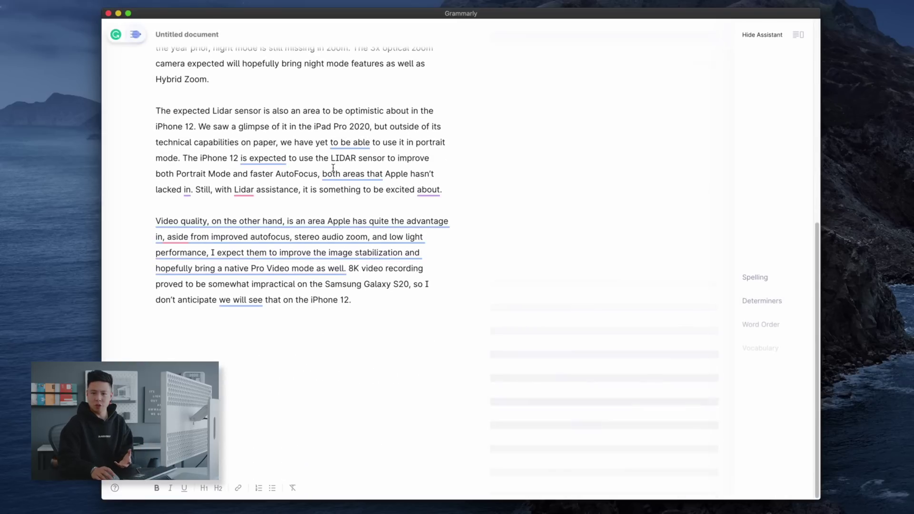
scroll(333, 168, "down", 1)
scroll(334, 168, "up", 5)
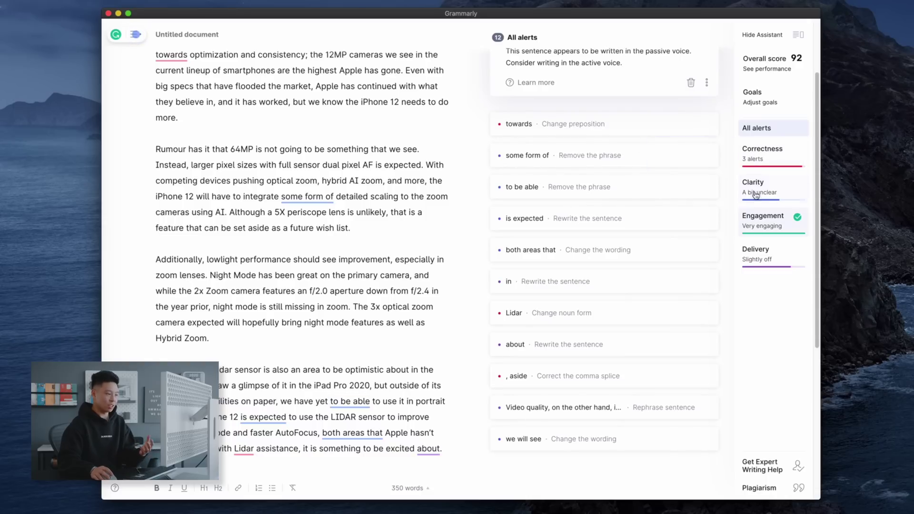
scroll(216, 274, "up", 3)
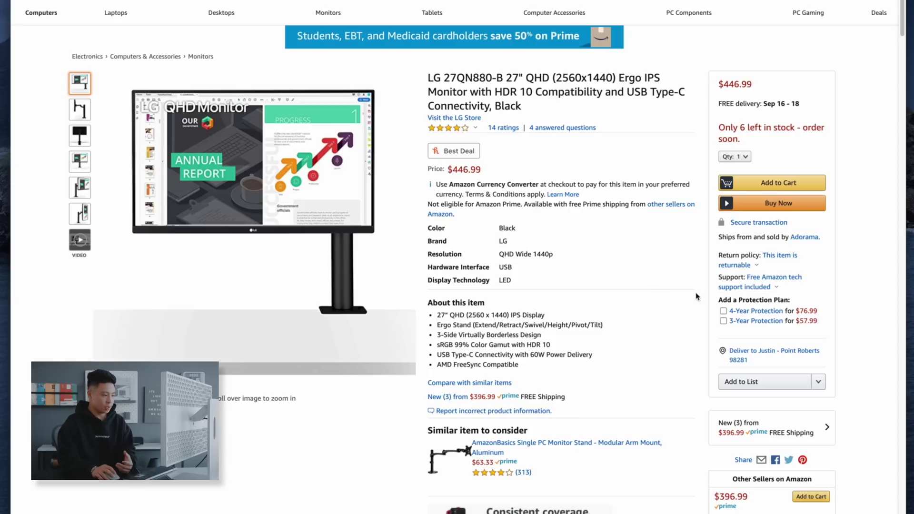
left_click(450, 151)
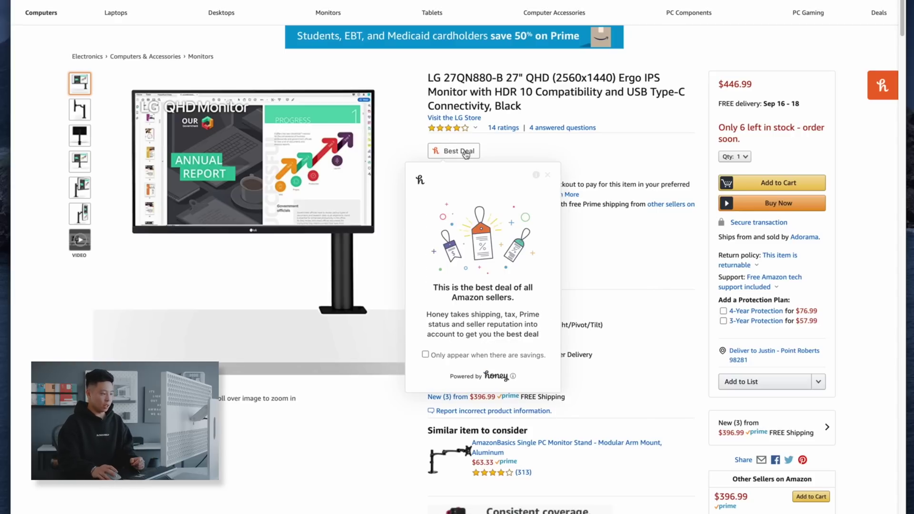
mouse_move(891, 87)
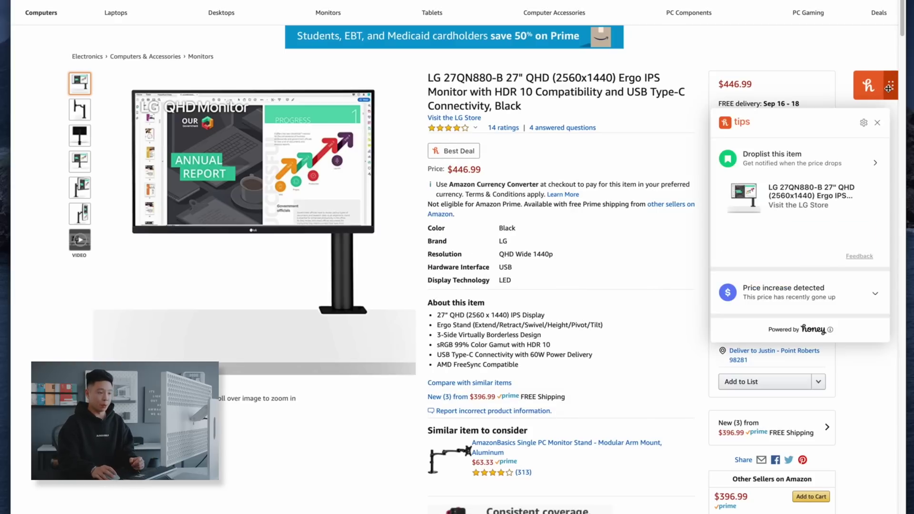
left_click(889, 88)
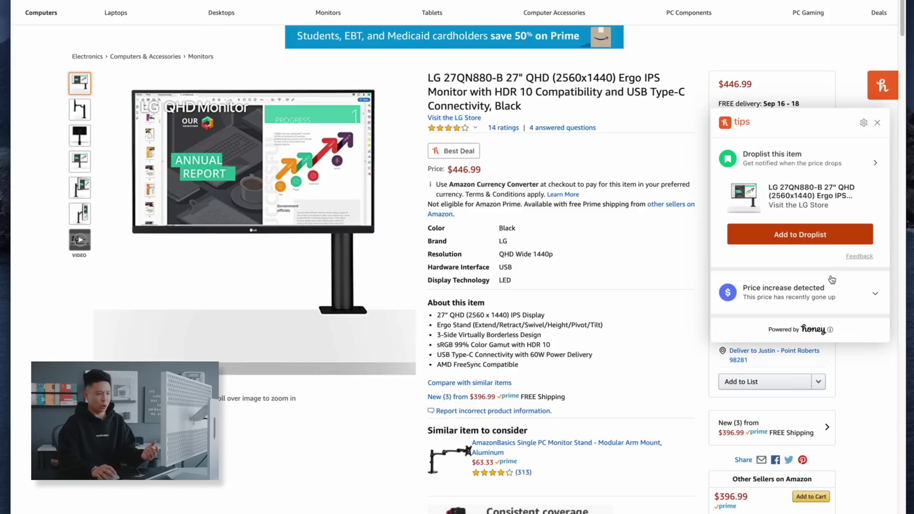
left_click(848, 297)
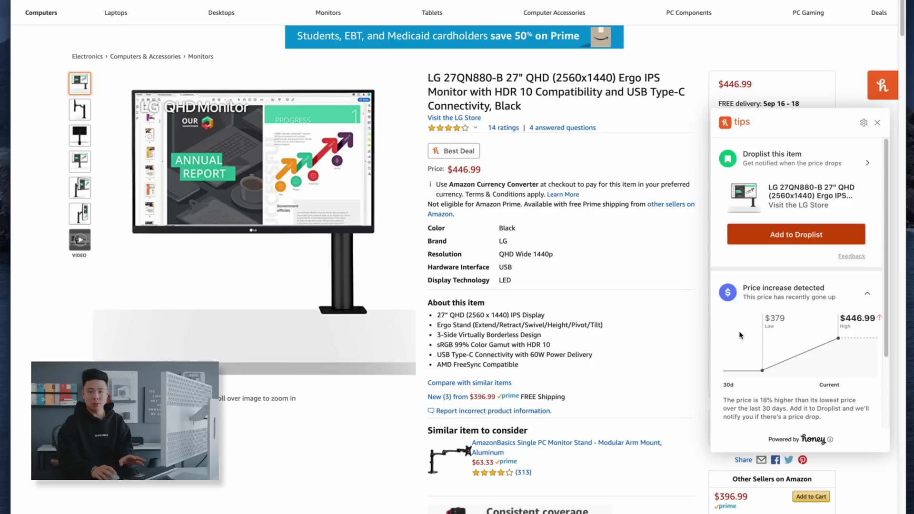
left_click(674, 458)
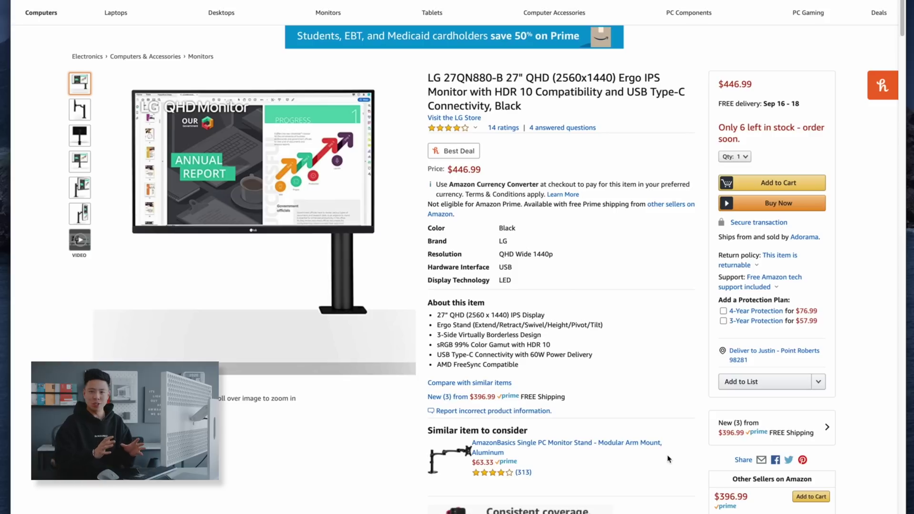
left_click(440, 153)
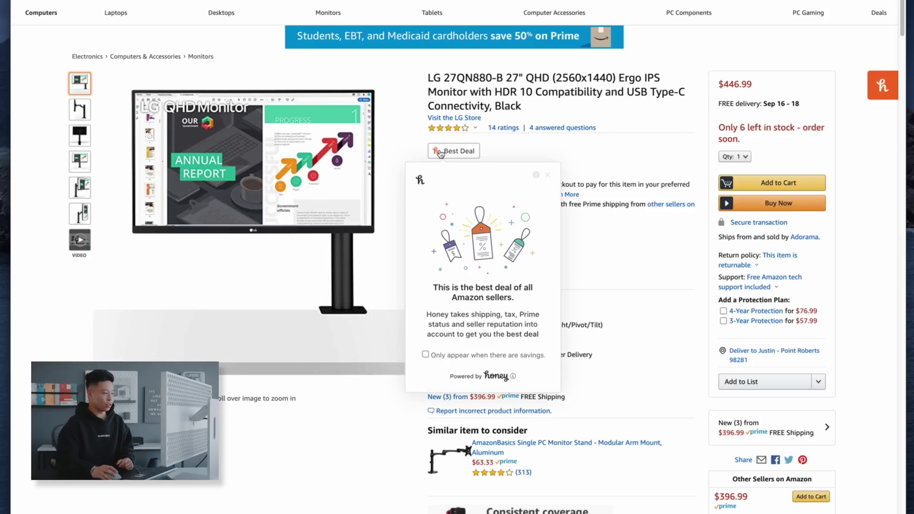
left_click(546, 176)
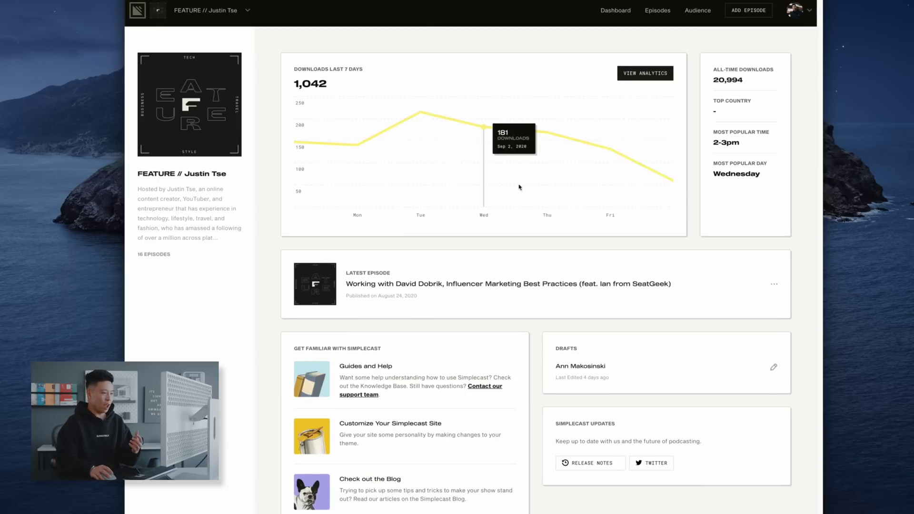
- View the episodes list, then scroll through the audience analytics overview
left_click(656, 14)
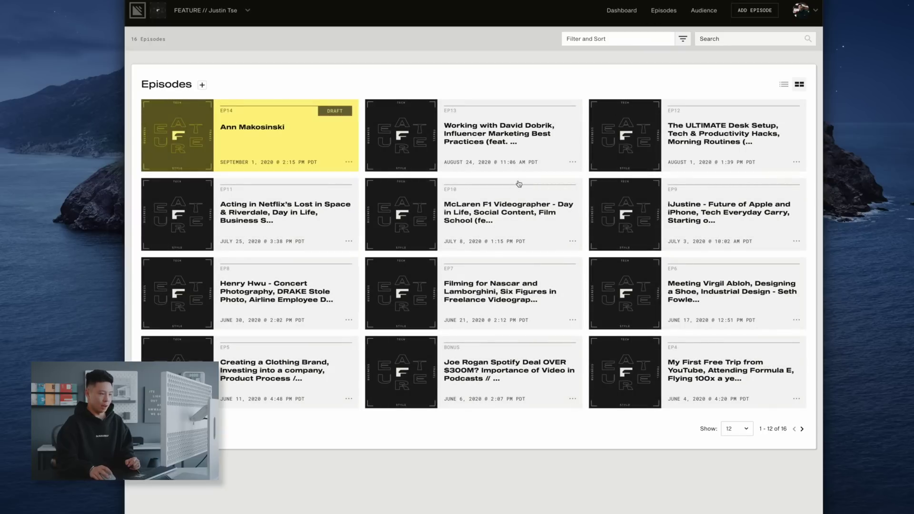
left_click(699, 16)
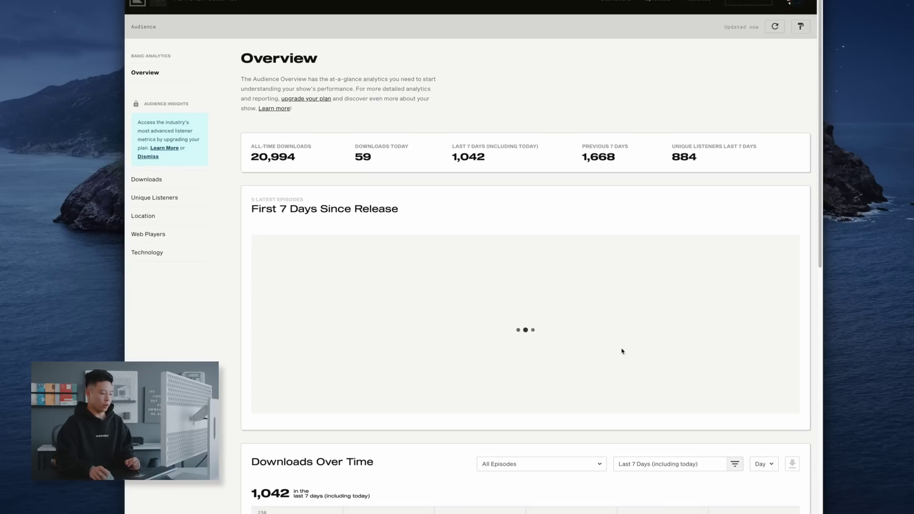
scroll(622, 351, "down", 8)
scroll(478, 336, "down", 3)
scroll(503, 261, "up", 15)
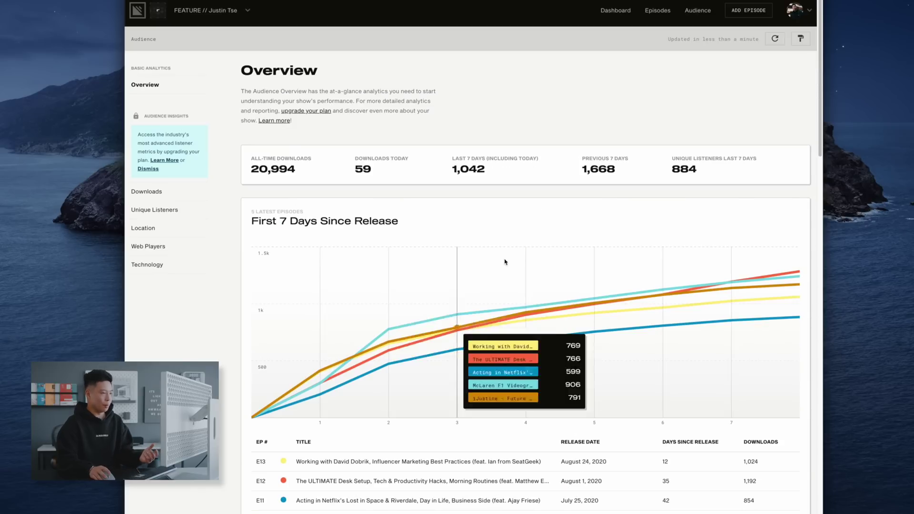
- Return to Episodes, add new episode 15, and place the cursor in the summary field
left_click(665, 11)
left_click(748, 10)
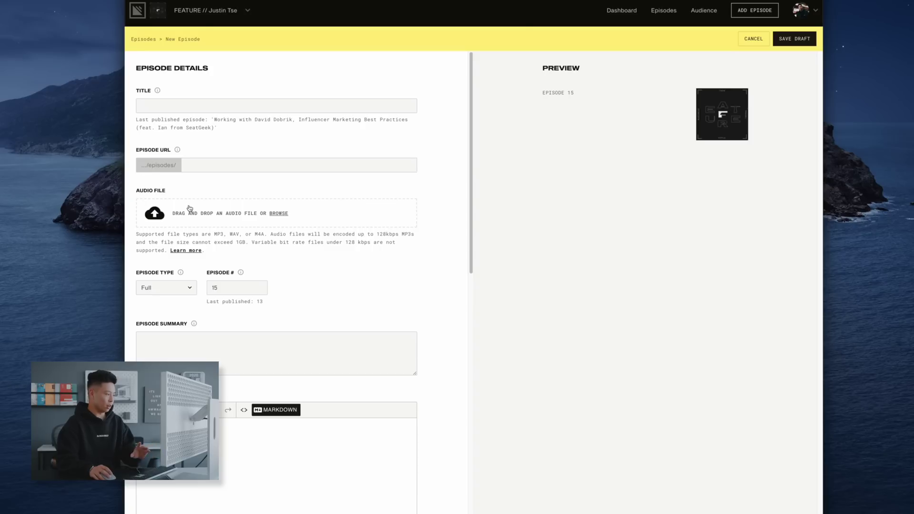
scroll(162, 206, "down", 3)
left_click(143, 263)
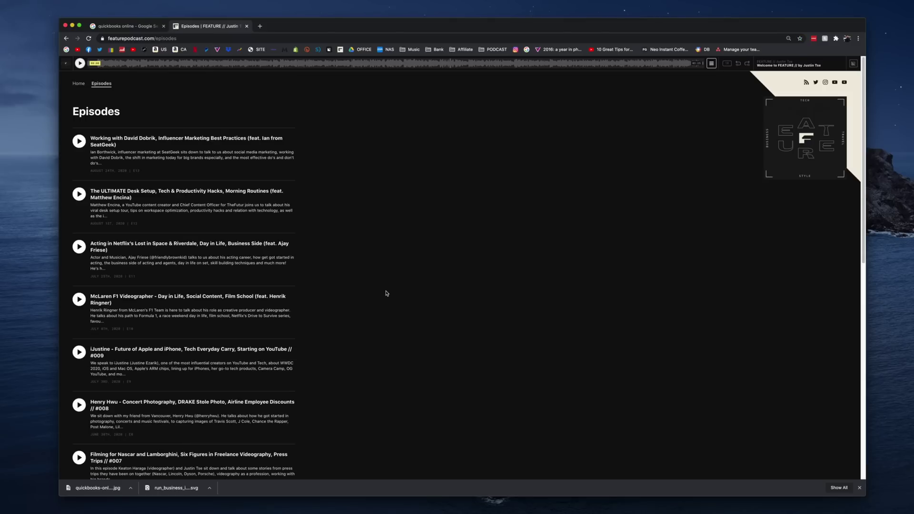
- Go from the Episodes list to Home and open the newest influencer-marketing episode
scroll(387, 294, "down", 10)
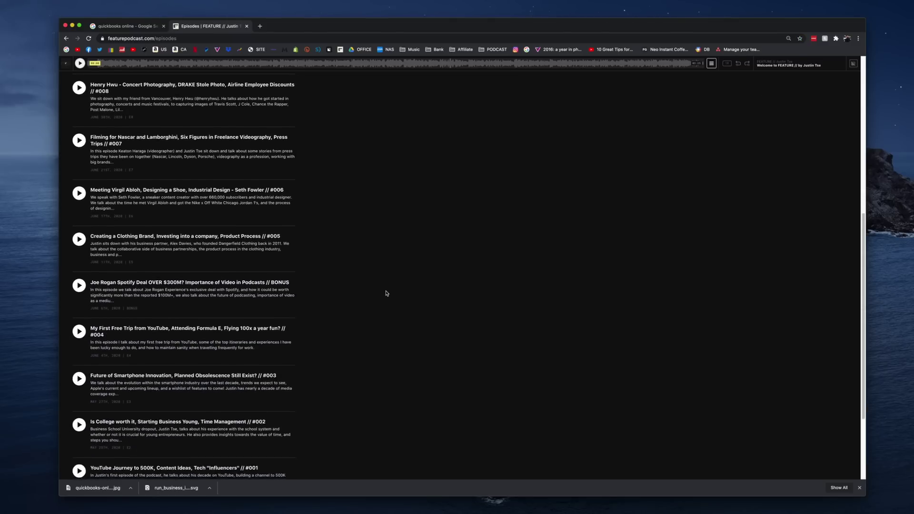
scroll(387, 294, "up", 15)
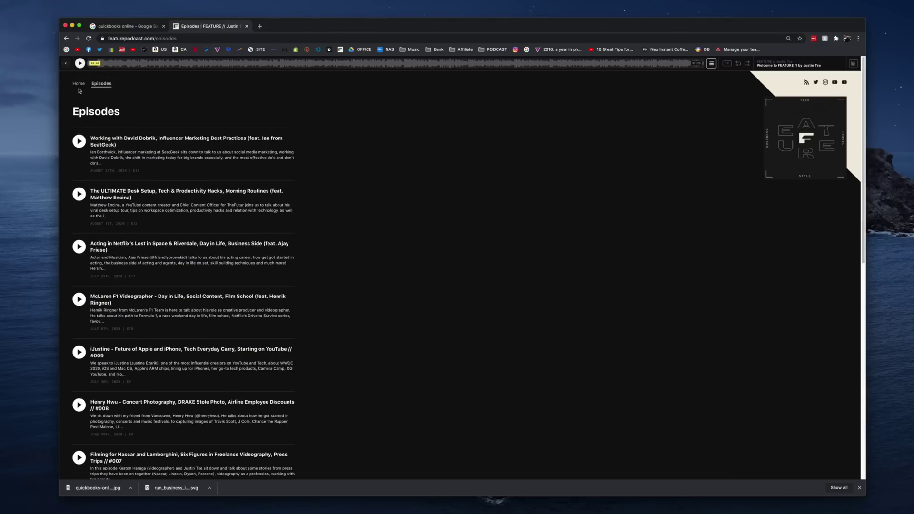
left_click(78, 84)
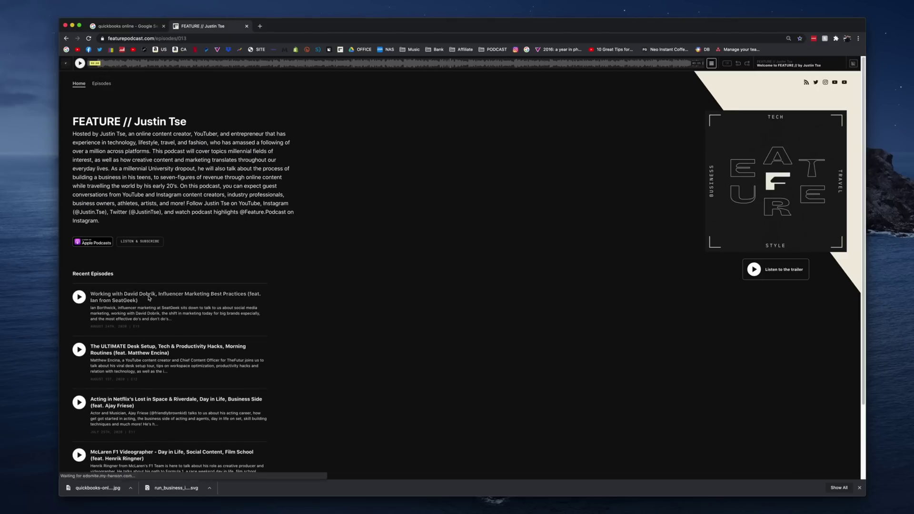
left_click(149, 298)
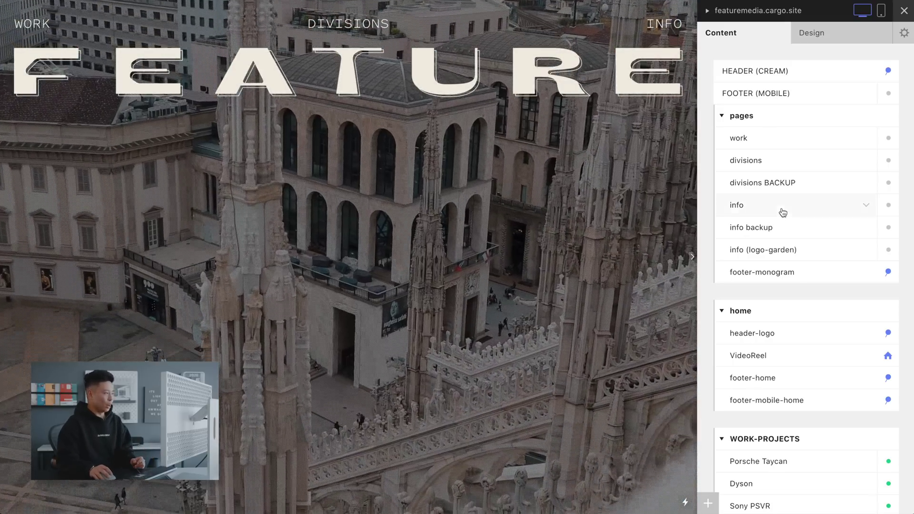
- Open the info page for editing and scroll through its client-logo grid
left_click(782, 210)
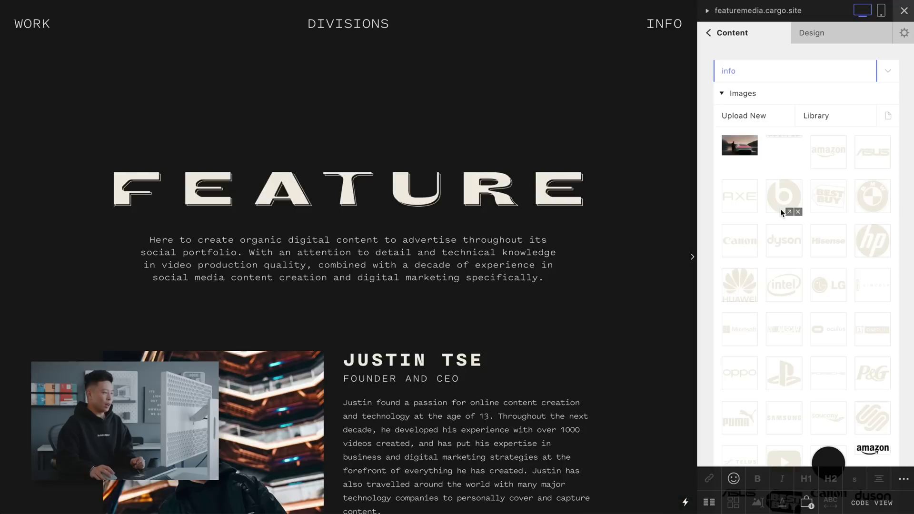
scroll(575, 355, "down", 20)
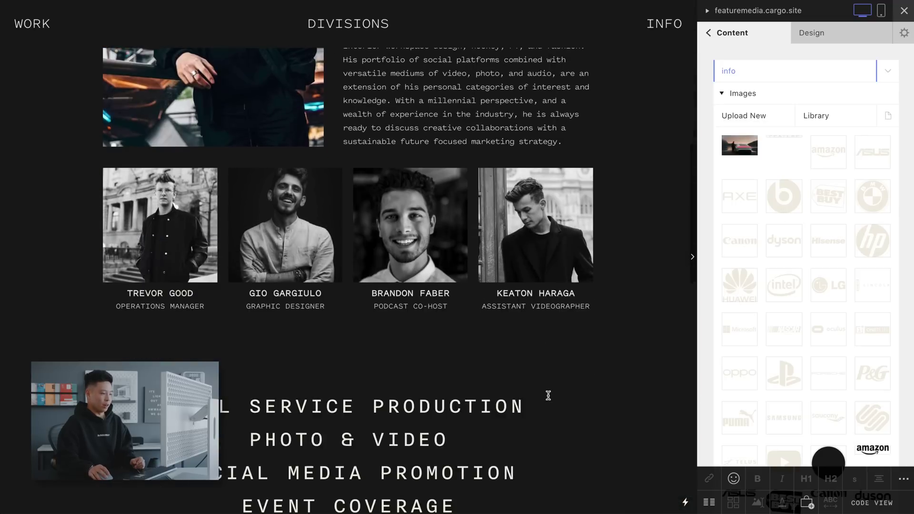
scroll(548, 395, "down", 5)
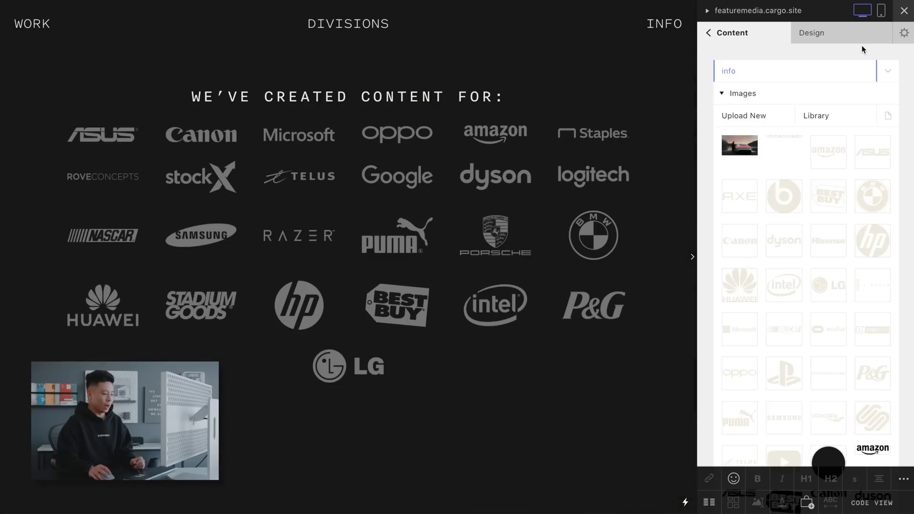
- In the CSS Editor, change .client-list-container max-width from 1300px to 1000px
left_click(850, 43)
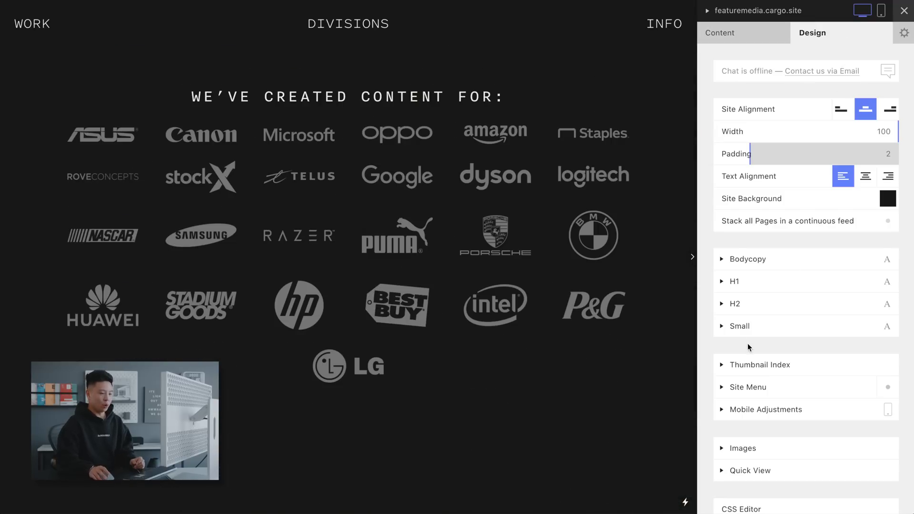
scroll(748, 343, "down", 4)
left_click(769, 338)
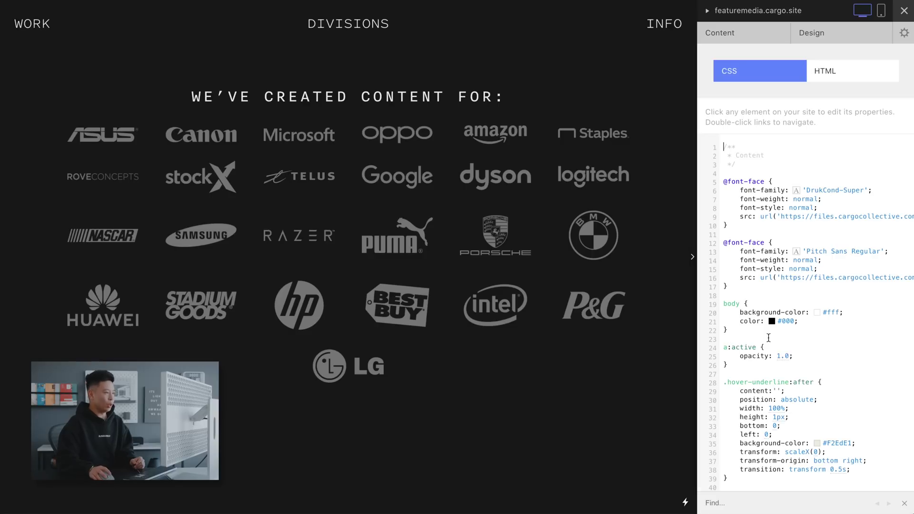
type(".client-list-container")
key("Return")
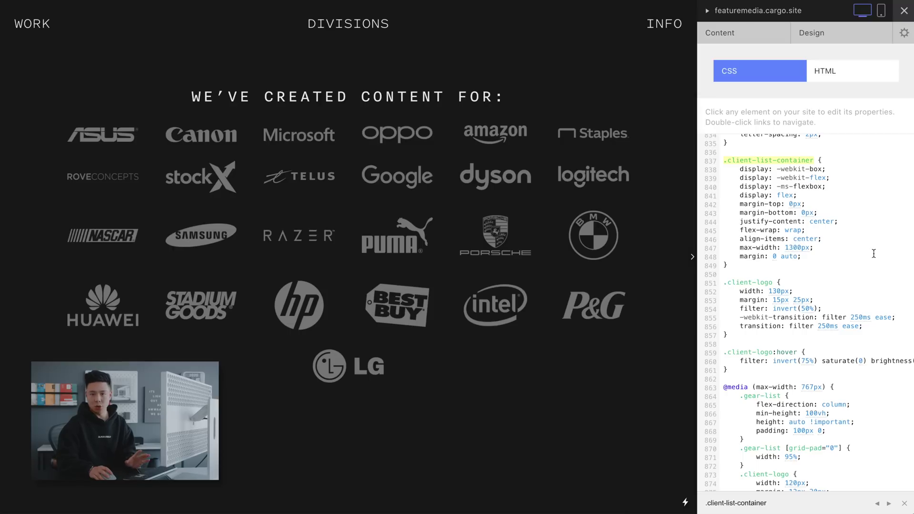
type("1000")
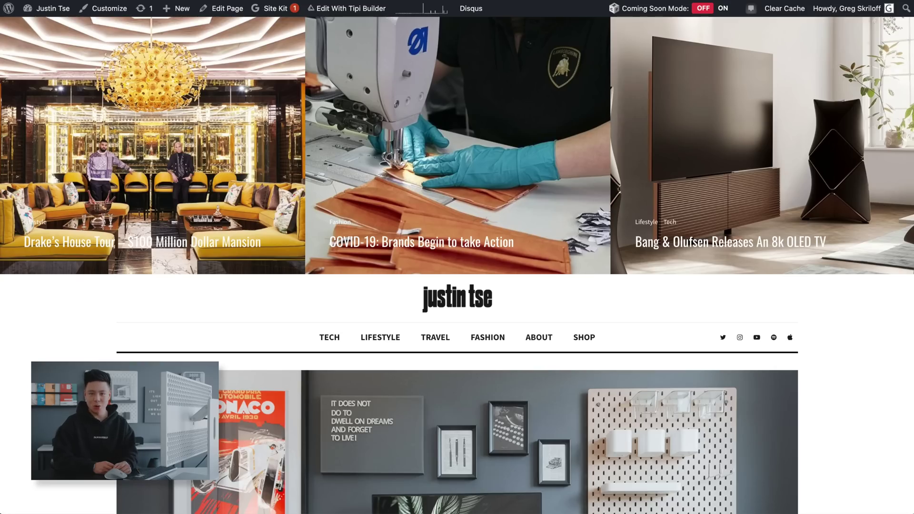
- Scroll through the blog homepage, then open it in Tipi Builder
scroll(457, 257, "down", 6)
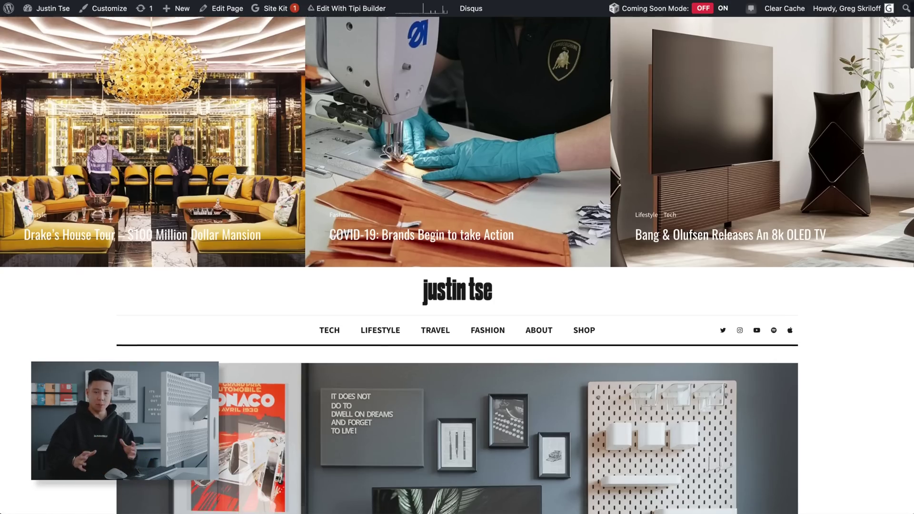
scroll(457, 257, "down", 10)
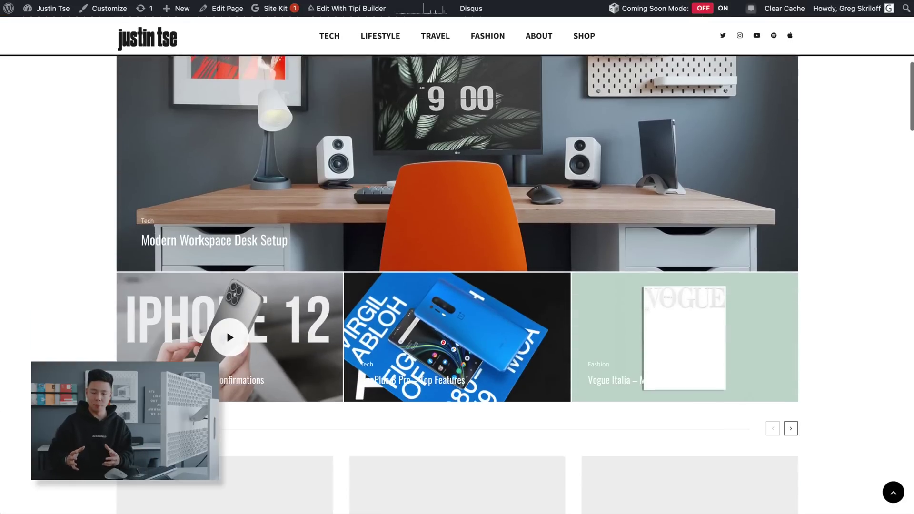
scroll(457, 257, "up", 5)
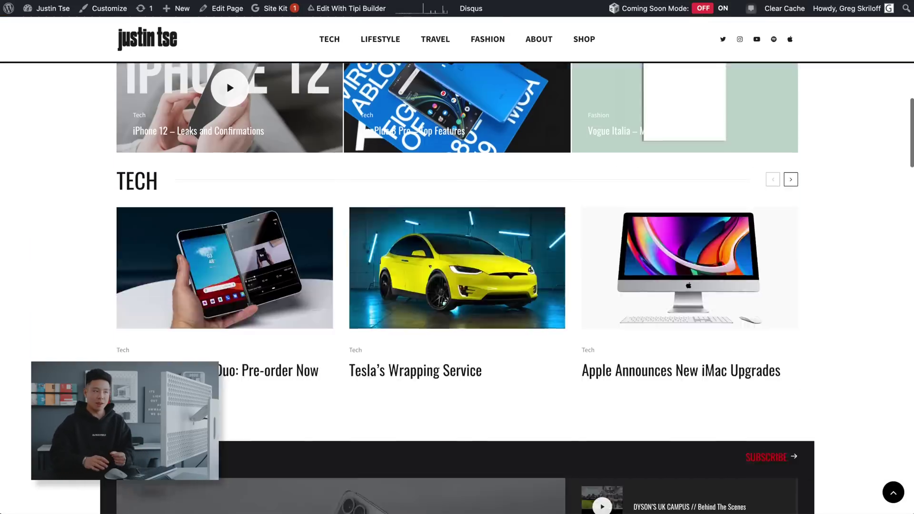
left_click(346, 9)
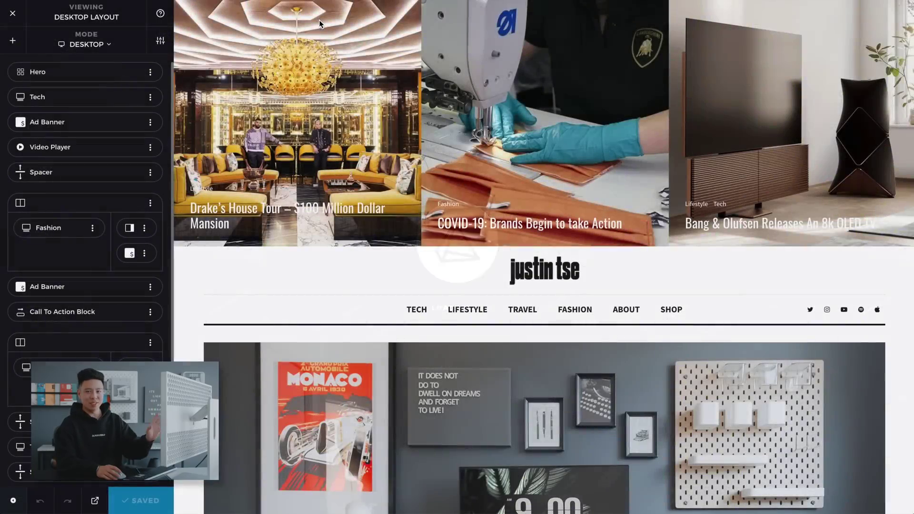
- Bring up the Fashion block's Block: Classic settings and scroll through them
scroll(281, 244, "down", 10)
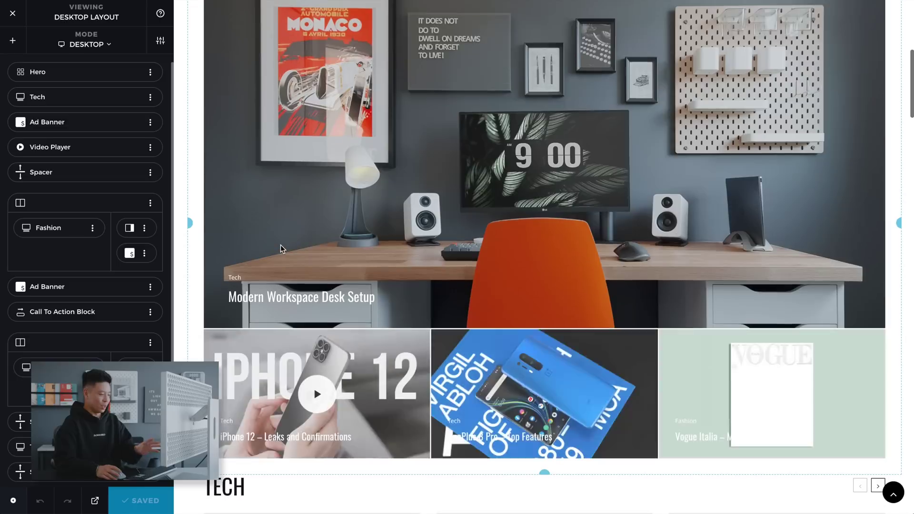
left_click(210, 257)
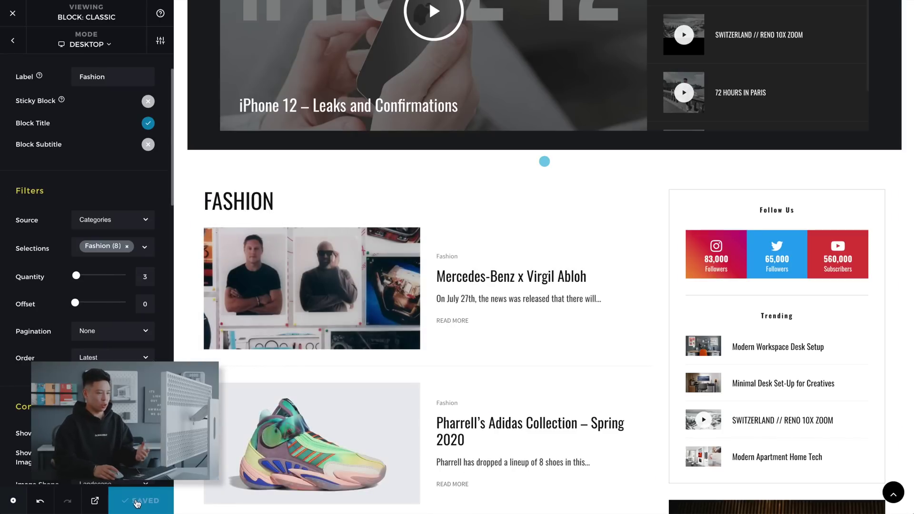
scroll(115, 357, "down", 4)
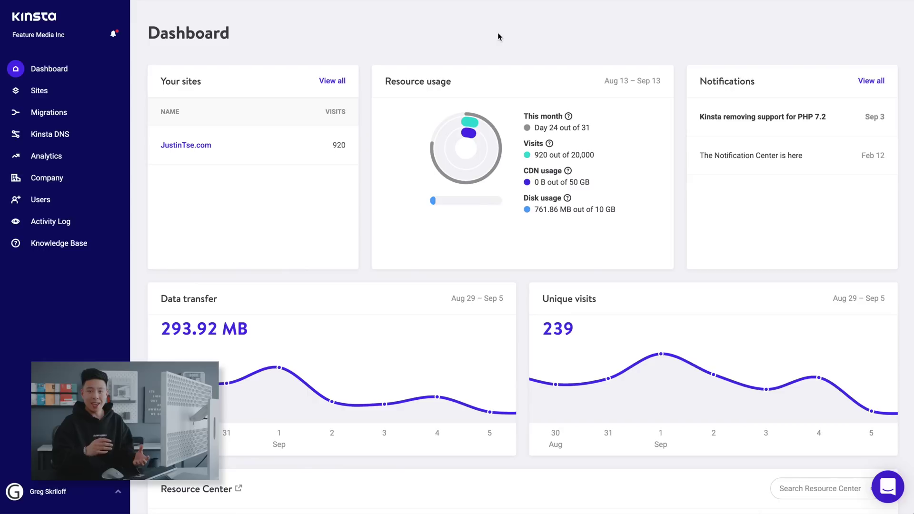
scroll(498, 32, "down", 3)
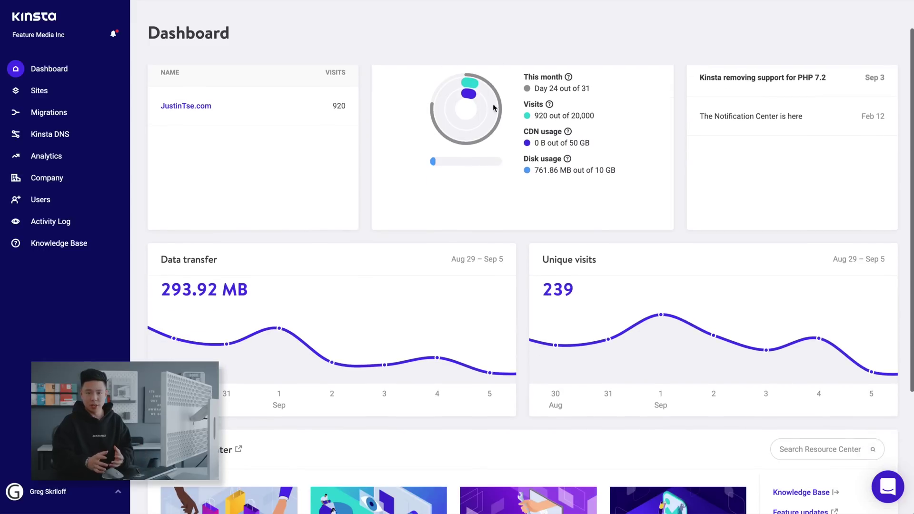
- Review JustinTse.com's daily backups, then view its past-24-hour top requests by bytes
scroll(491, 127, "down", 1)
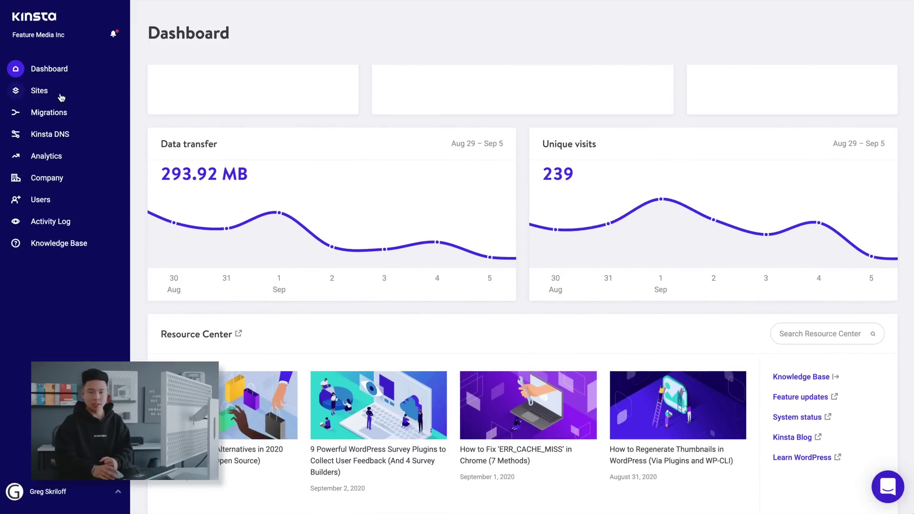
left_click(59, 95)
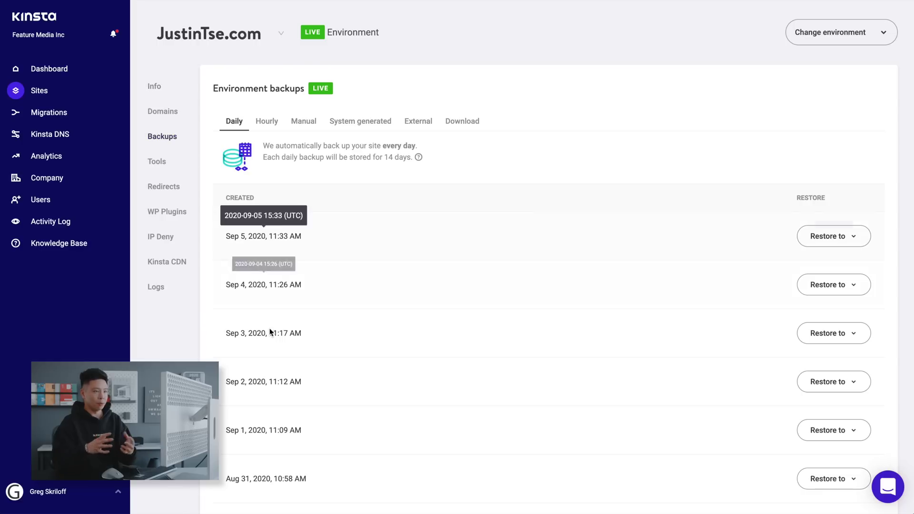
scroll(265, 235, "down", 5)
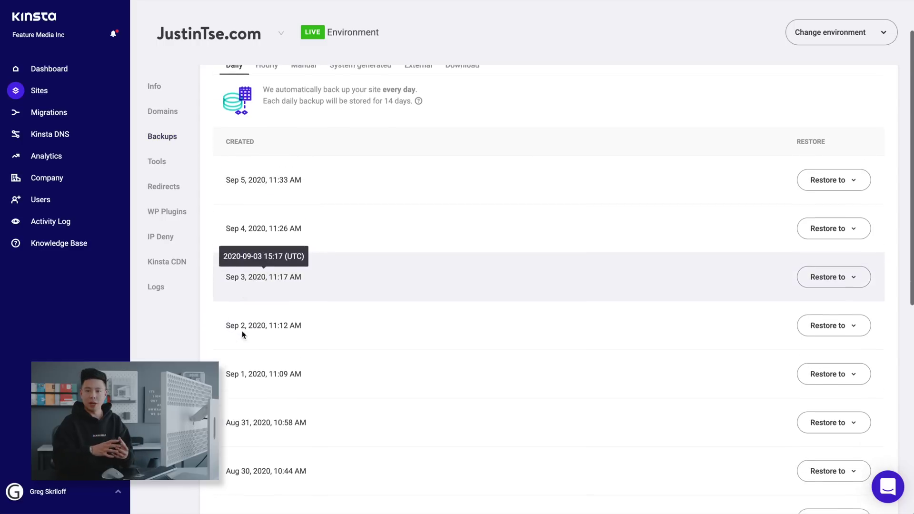
scroll(187, 358, "down", 4)
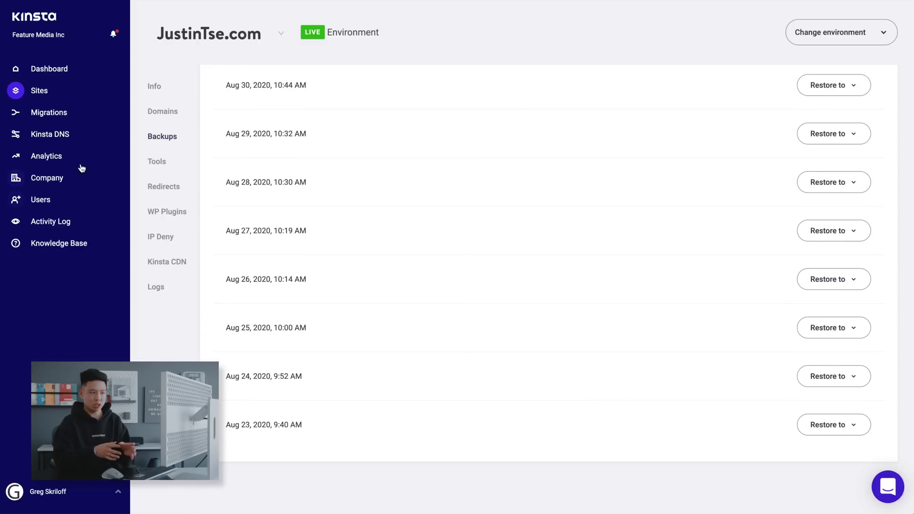
left_click(61, 156)
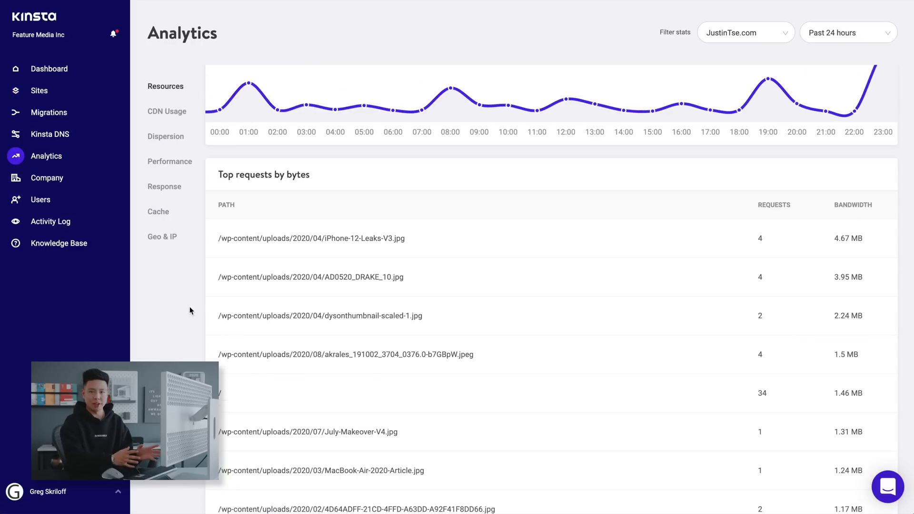
scroll(188, 316, "down", 1)
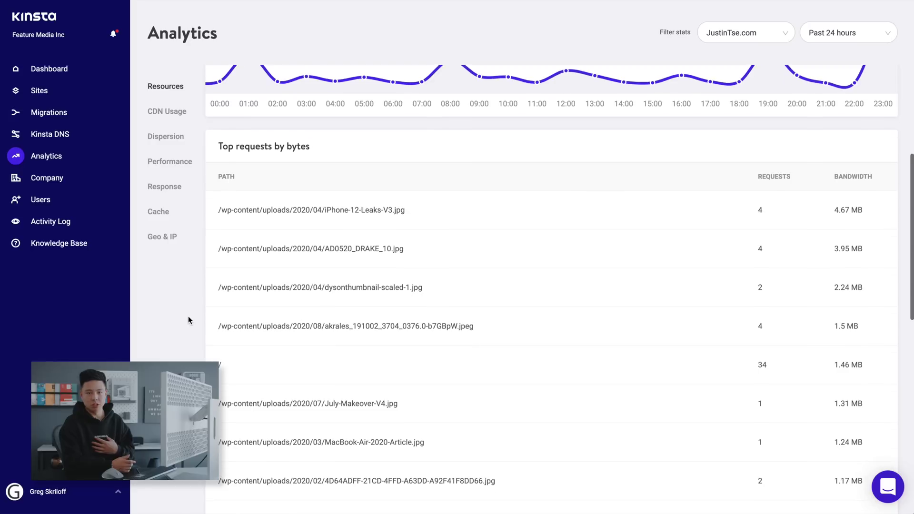